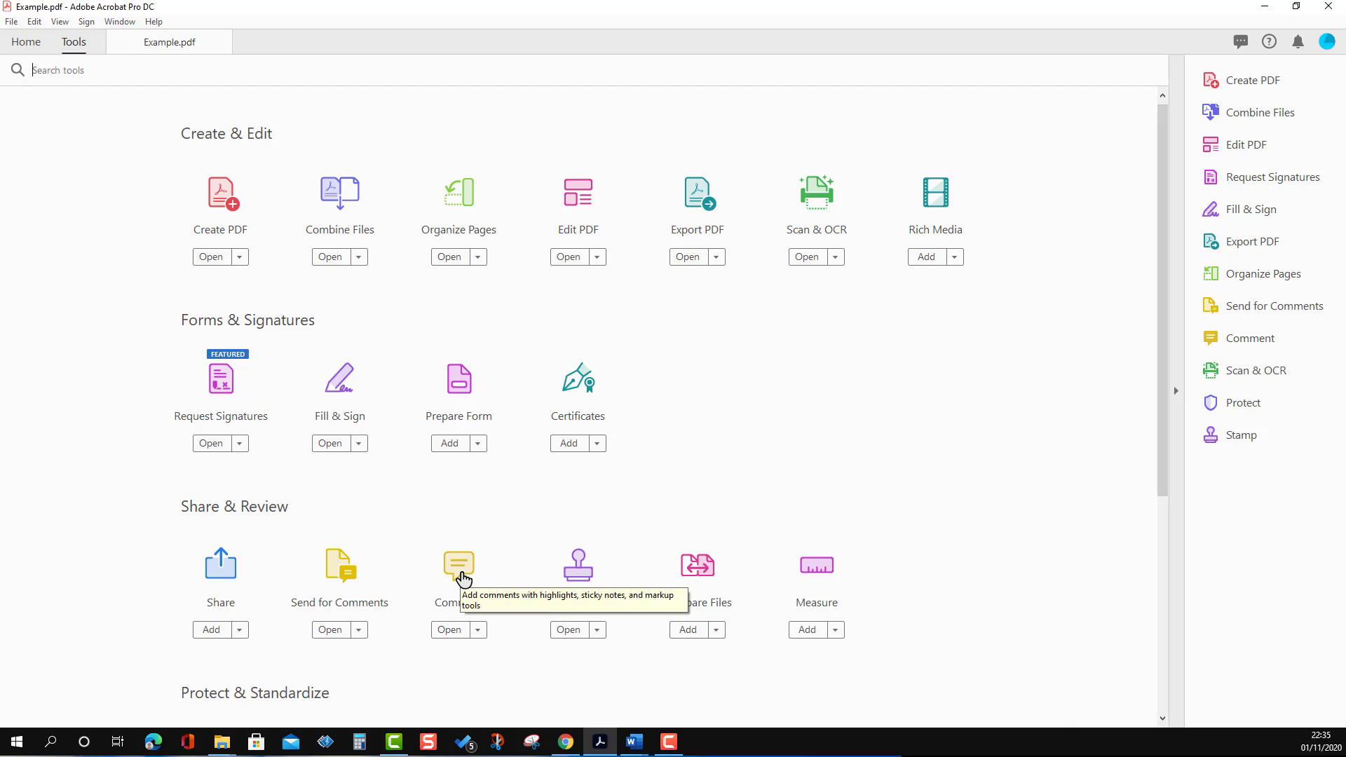
- Add a text comment reading "Delete paragraph." after the end of the first paragraph
{"action": "left_click", "coordinate": [460, 580]}
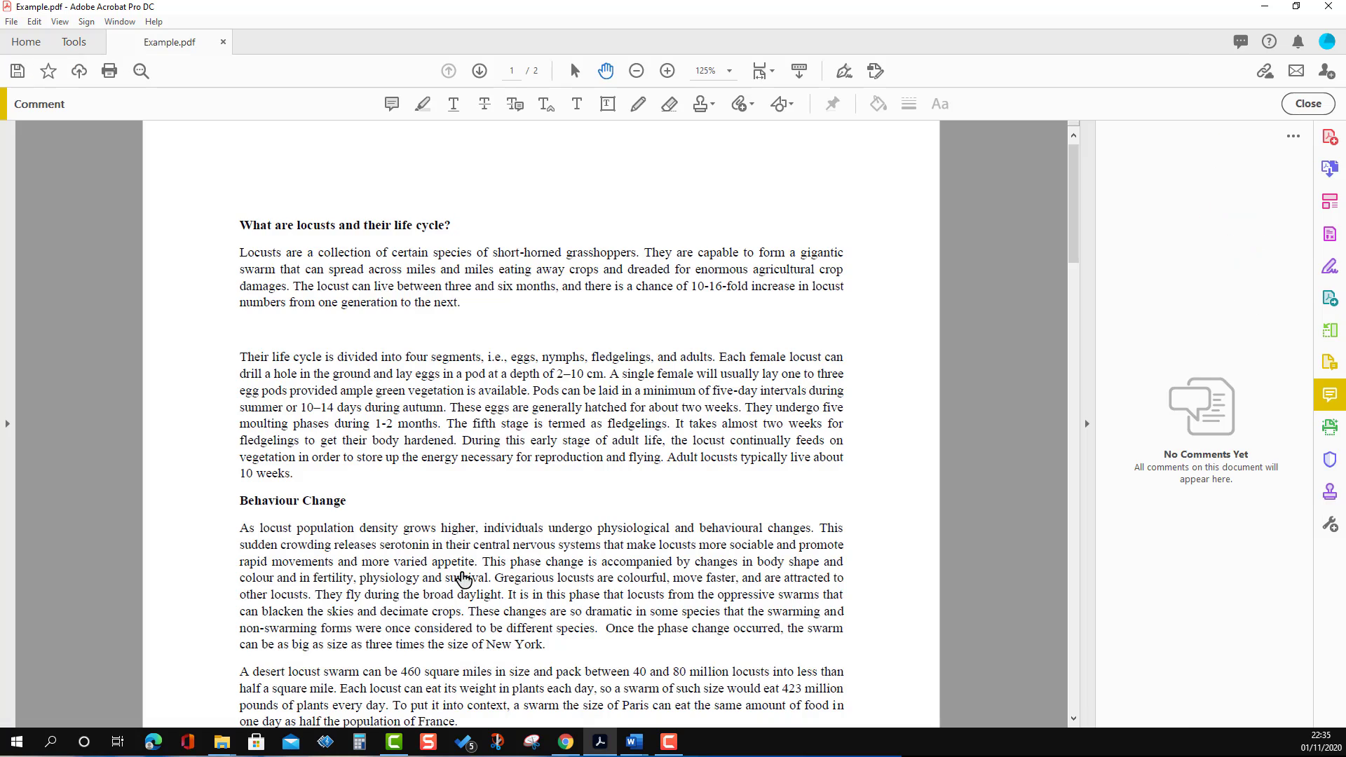
{"action": "left_click", "coordinate": [578, 104]}
{"action": "left_click", "coordinate": [477, 310]}
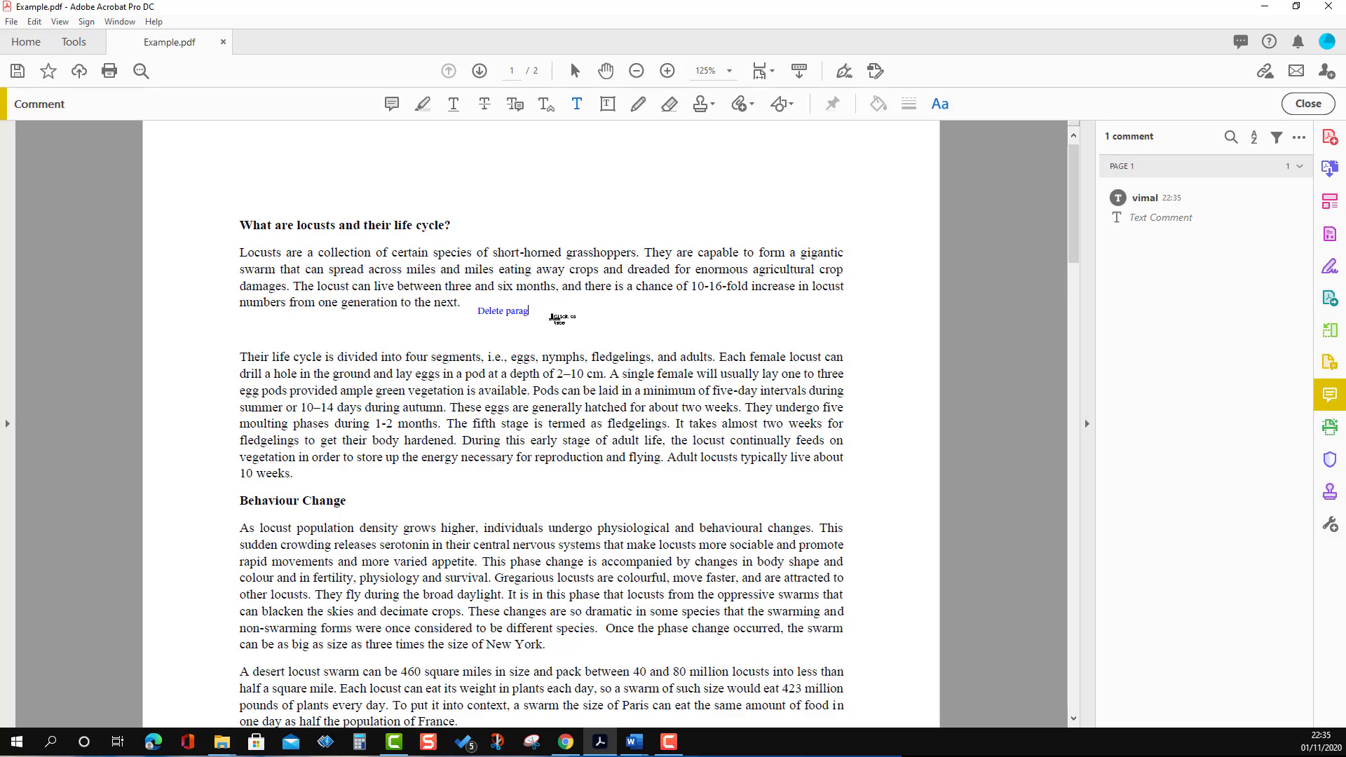
{"action": "type", "text": "Delete paragraph."}
- Set the "Delete paragraph." comment's font to Adobe Hebrew and its size to 12
{"action": "scroll", "coordinate": [529, 314], "scroll_direction": "up", "scroll_amount": 4, "text": "ctrl"}
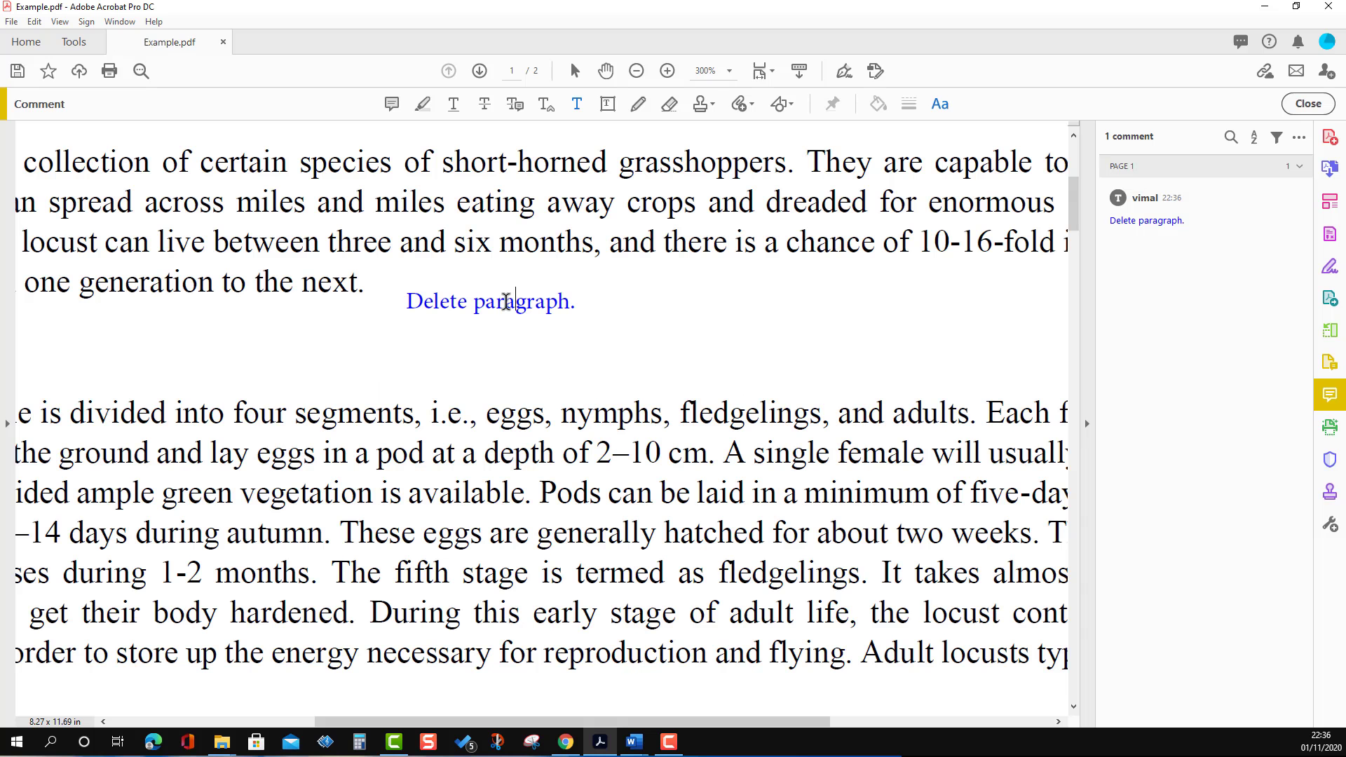
{"action": "left_click", "coordinate": [595, 357]}
{"action": "left_click", "coordinate": [544, 307]}
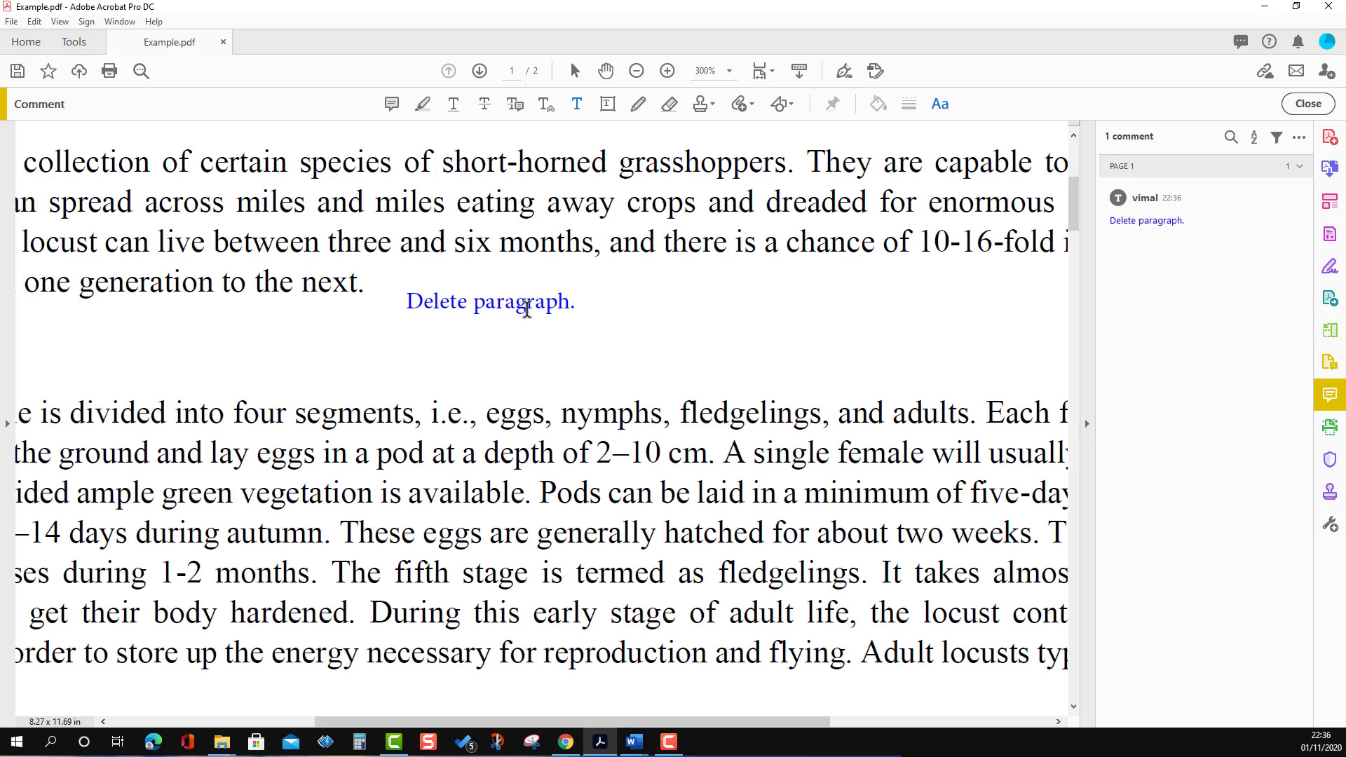
{"action": "left_click", "coordinate": [940, 105]}
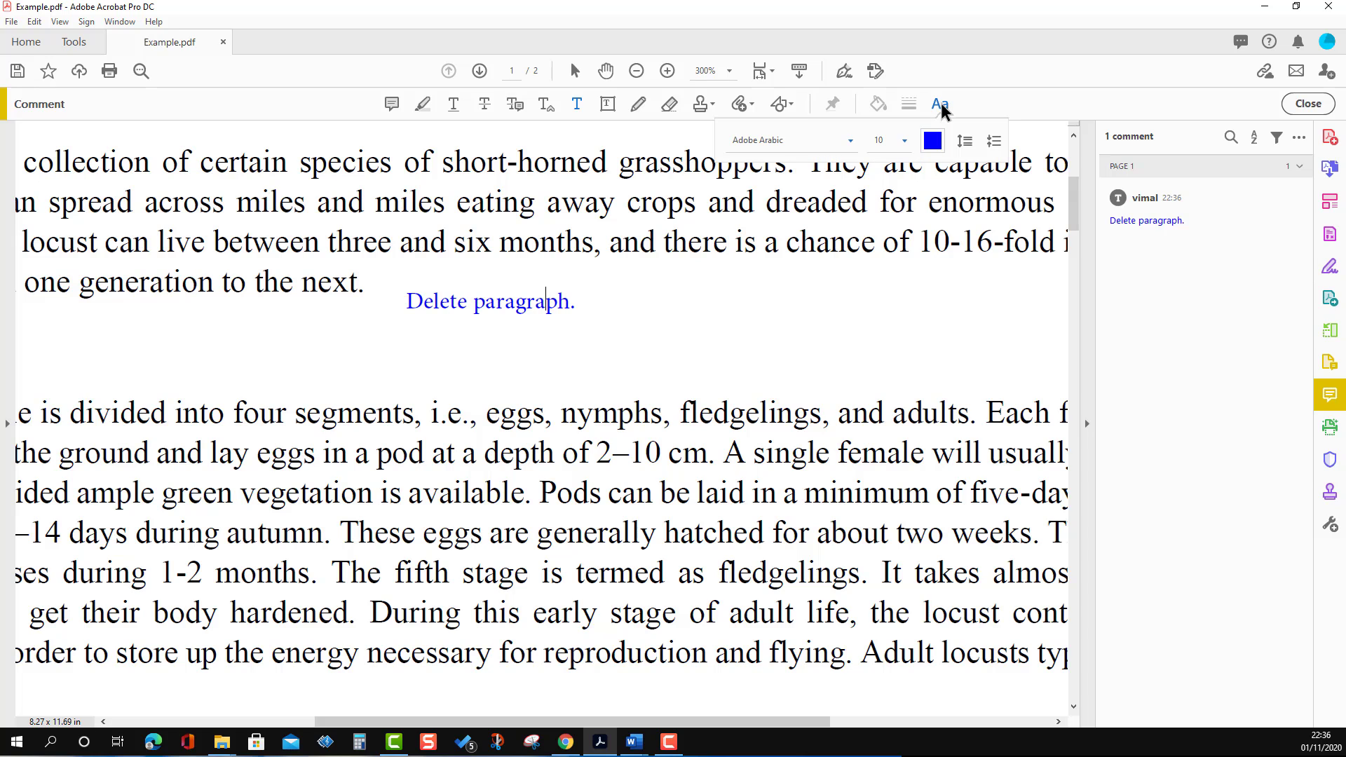
{"action": "left_click", "coordinate": [851, 141]}
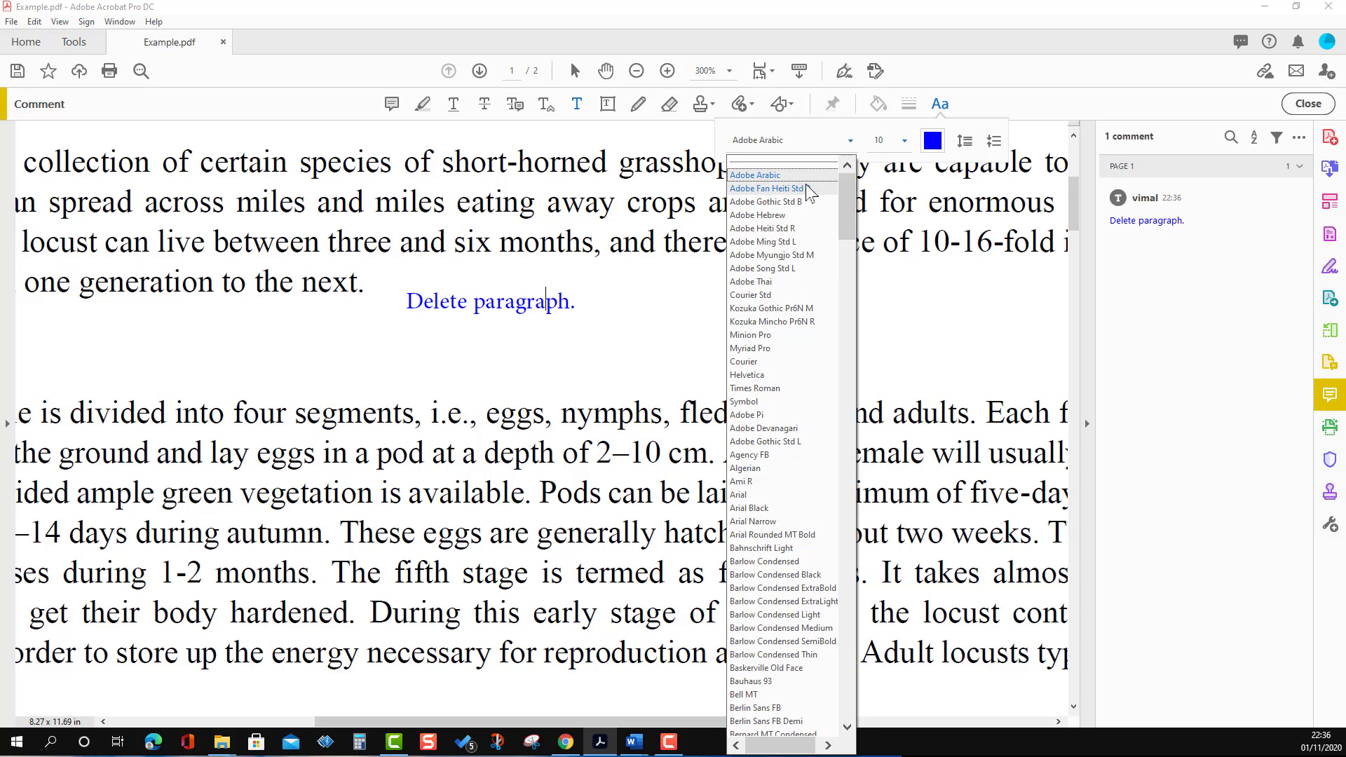
{"action": "left_click", "coordinate": [778, 216]}
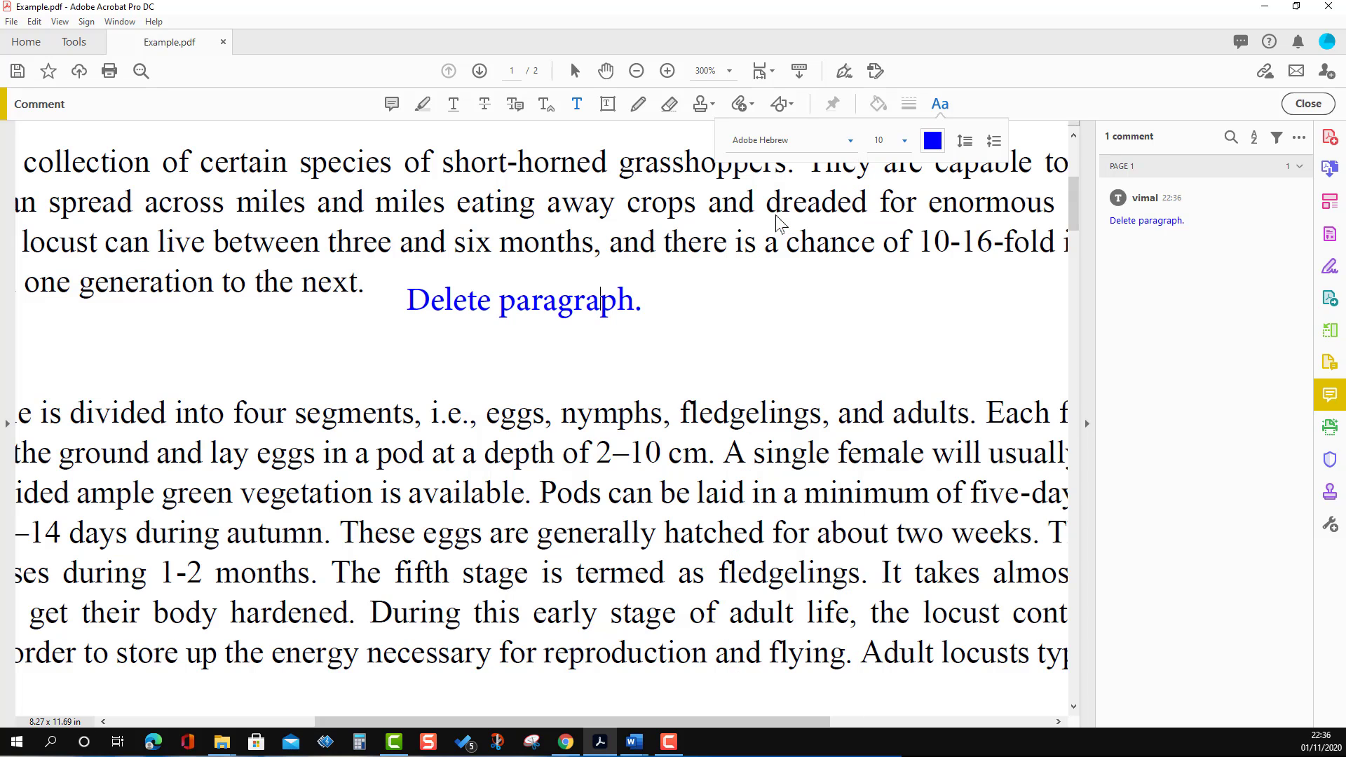
{"action": "left_click", "coordinate": [905, 141]}
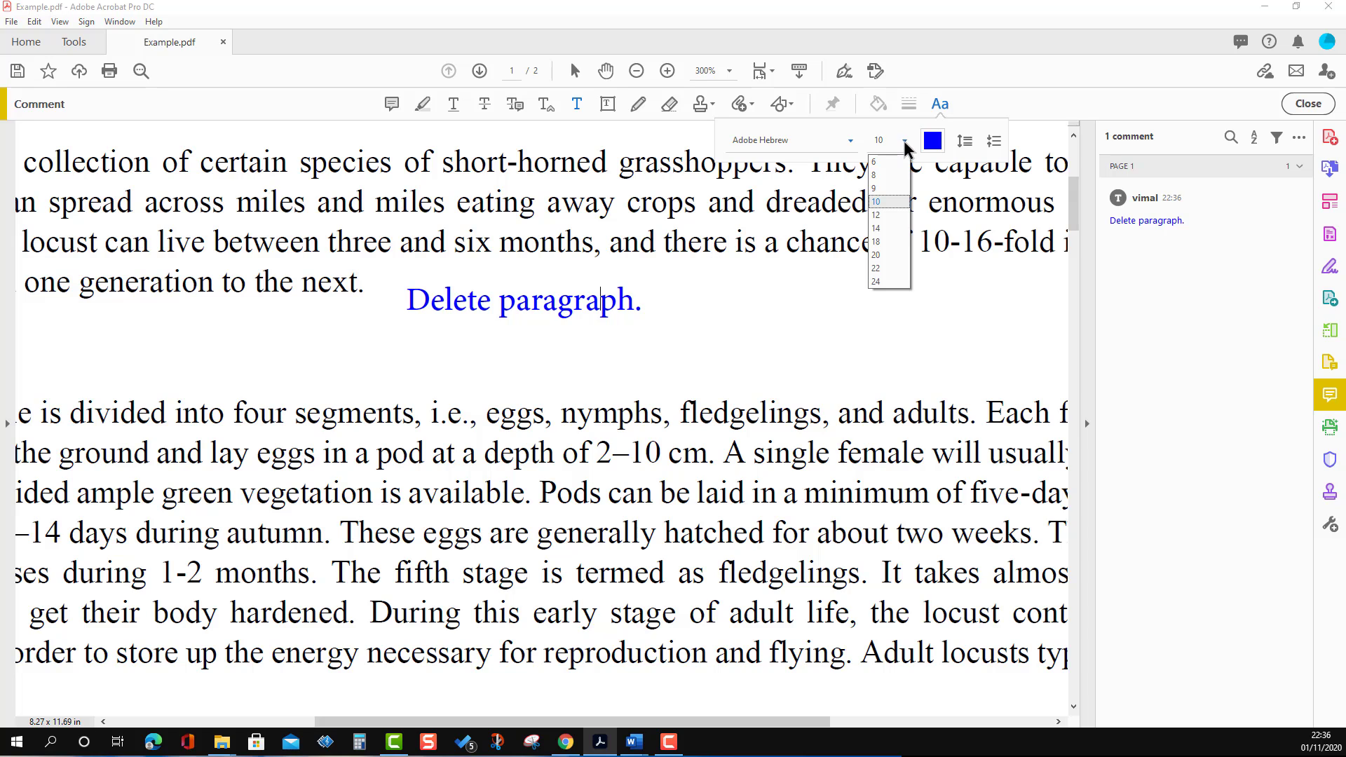
{"action": "left_click", "coordinate": [885, 232]}
{"action": "left_click", "coordinate": [904, 141]}
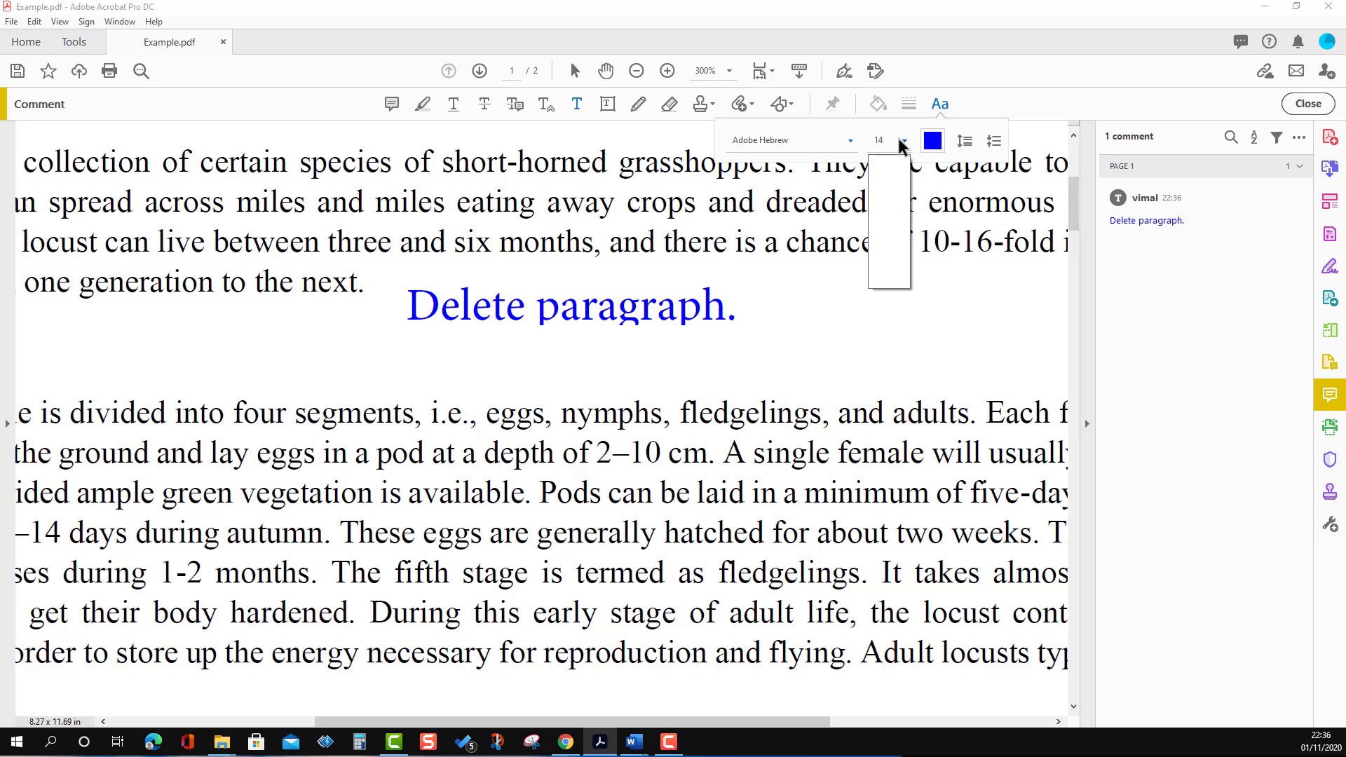
{"action": "left_click", "coordinate": [889, 214]}
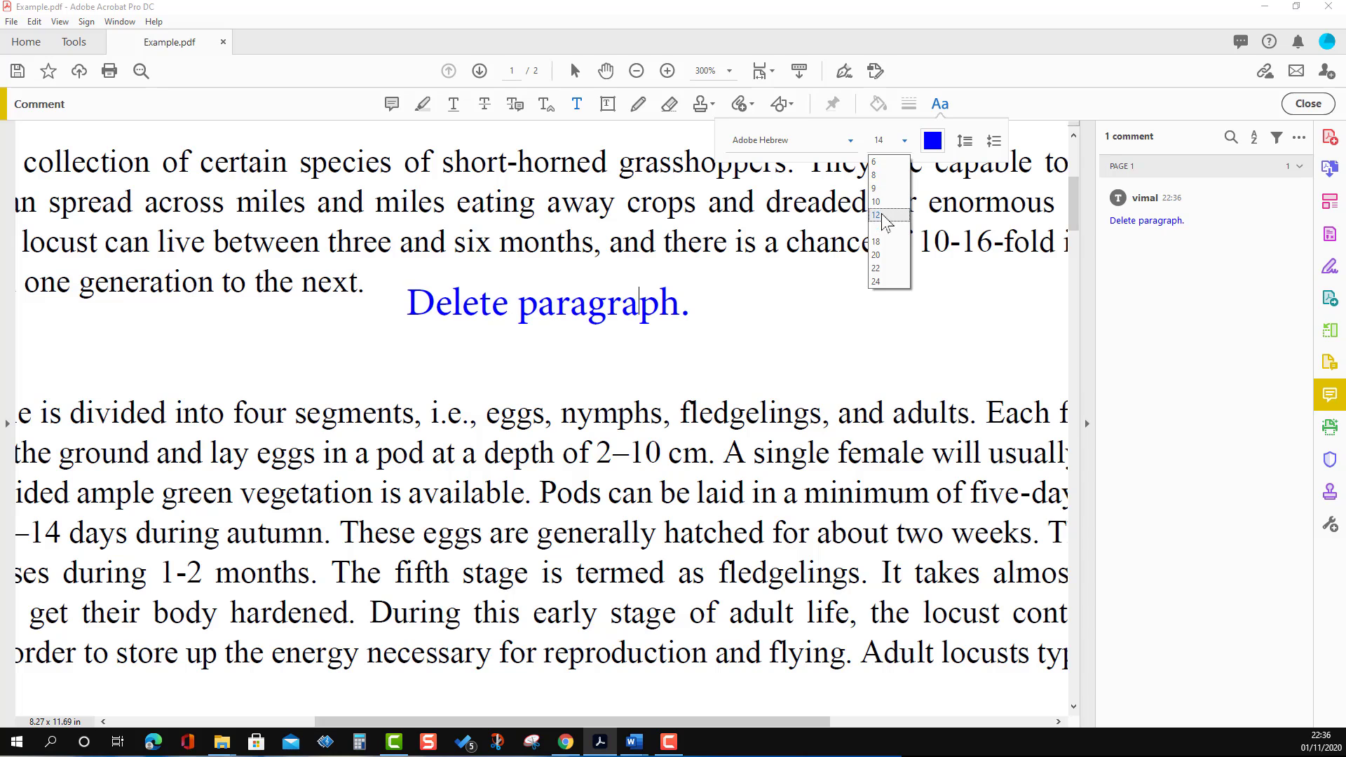
- Change the text colour of the "Delete paragraph." comment to red and finish editing it
{"action": "left_click", "coordinate": [933, 141]}
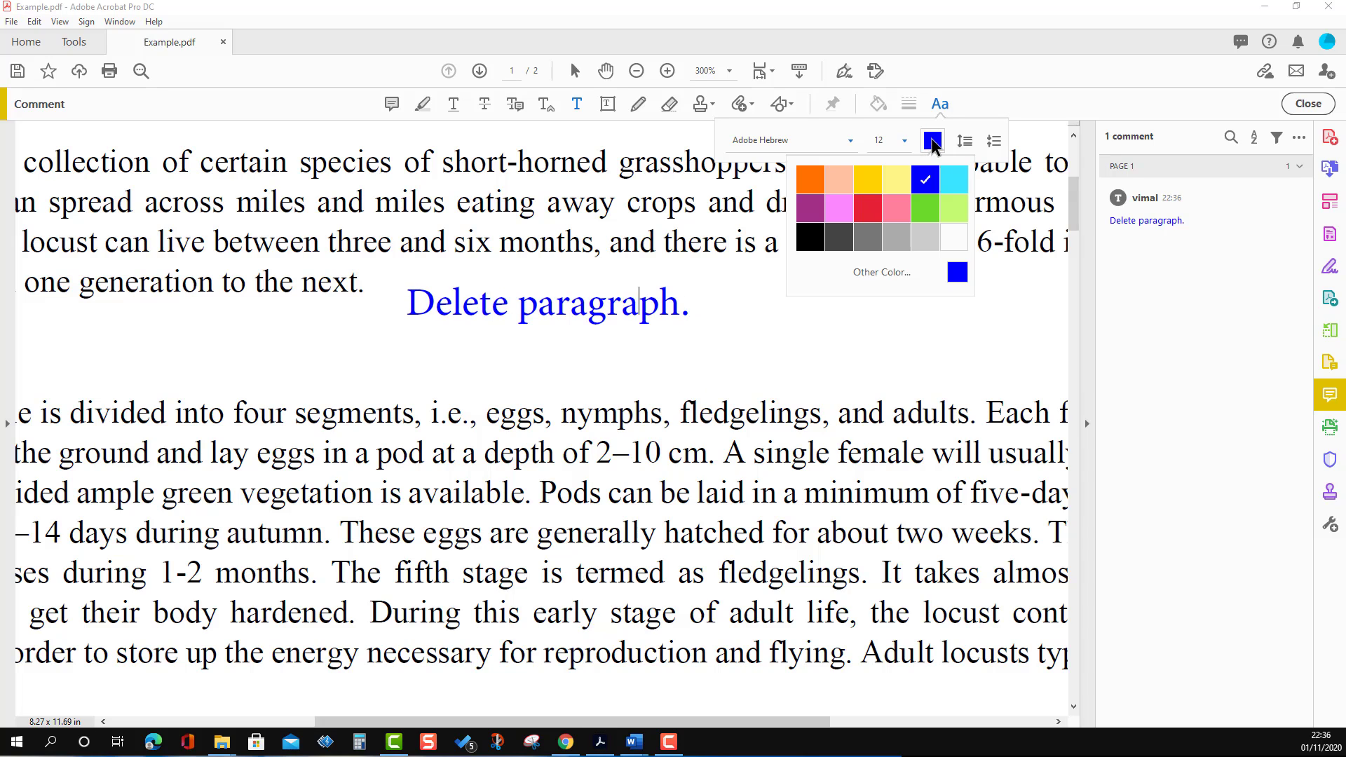
{"action": "left_click", "coordinate": [863, 207]}
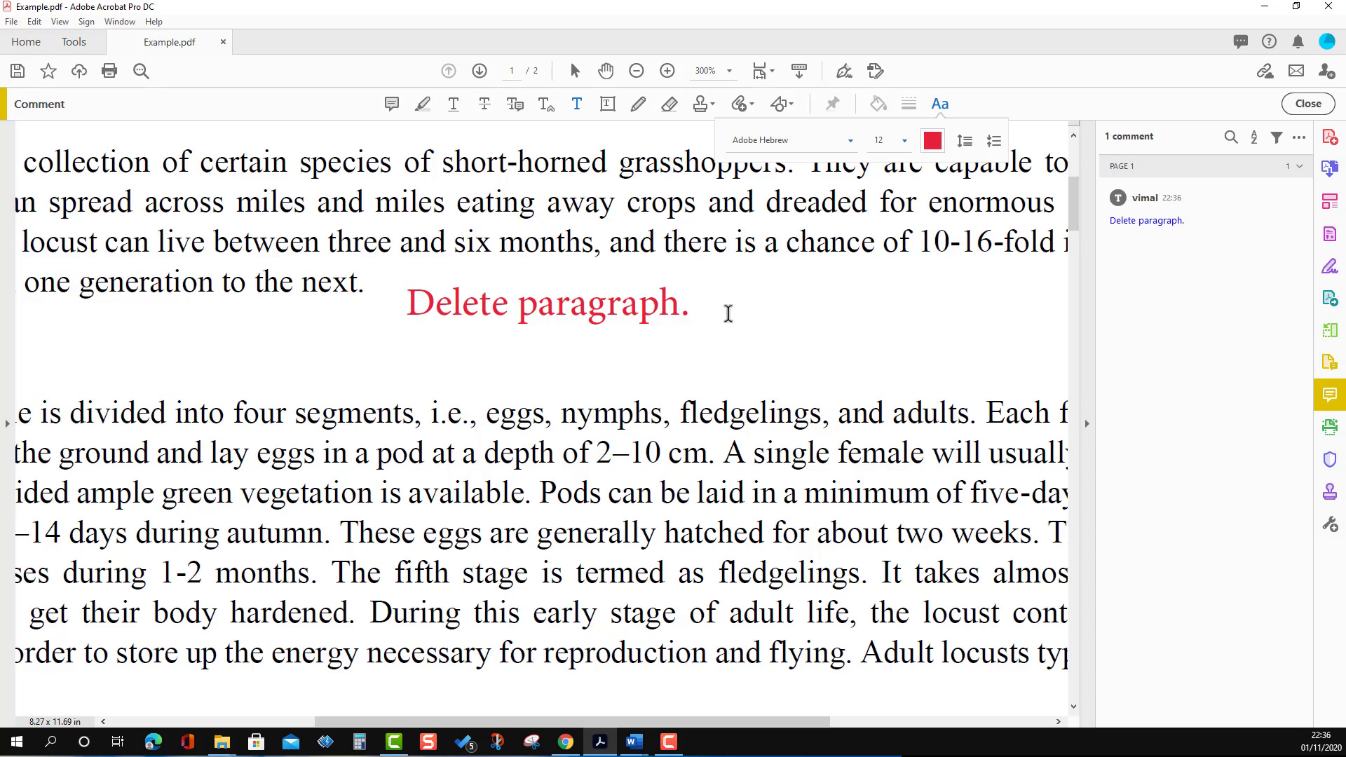
{"action": "left_click", "coordinate": [688, 364]}
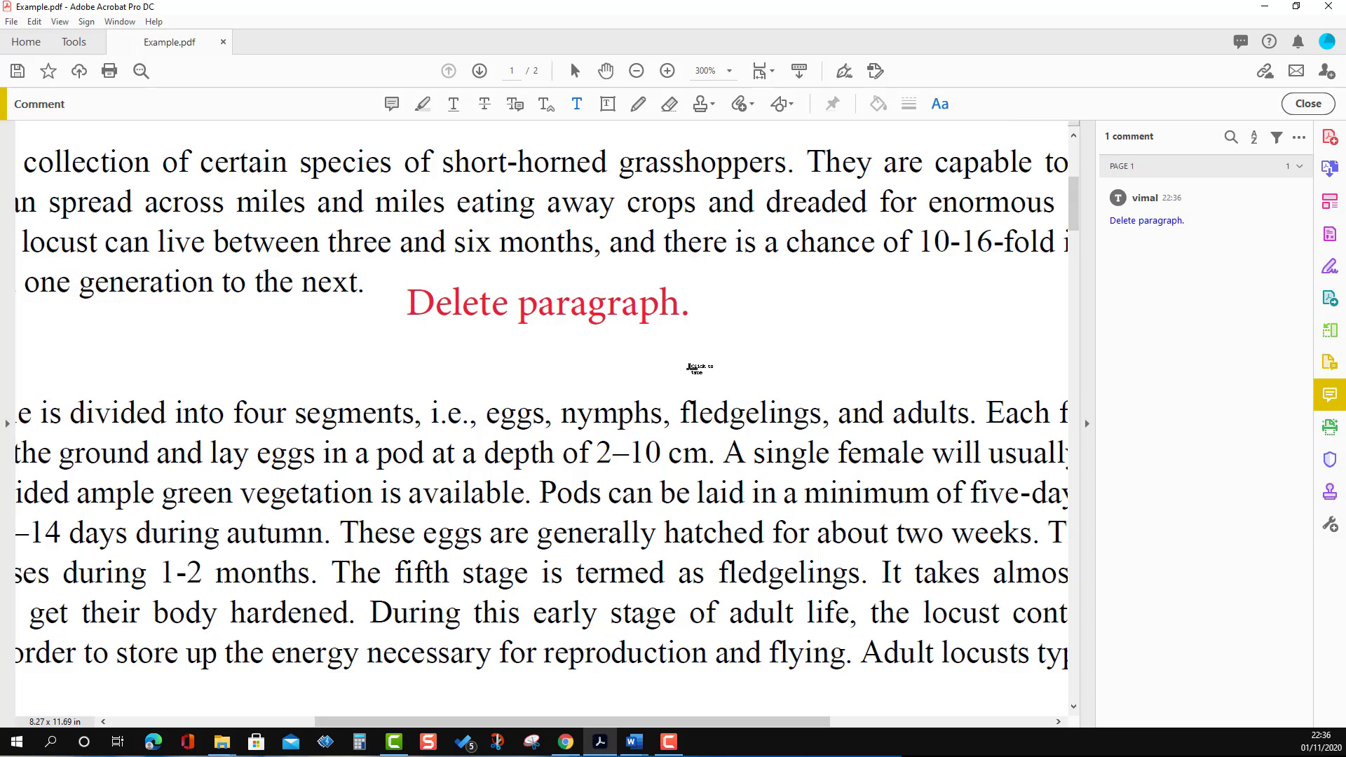
- Move the "Delete paragraph." comment into line with the last line of the first paragraph, directly after "next."
{"action": "left_click", "coordinate": [625, 309]}
{"action": "left_click", "coordinate": [625, 308]}
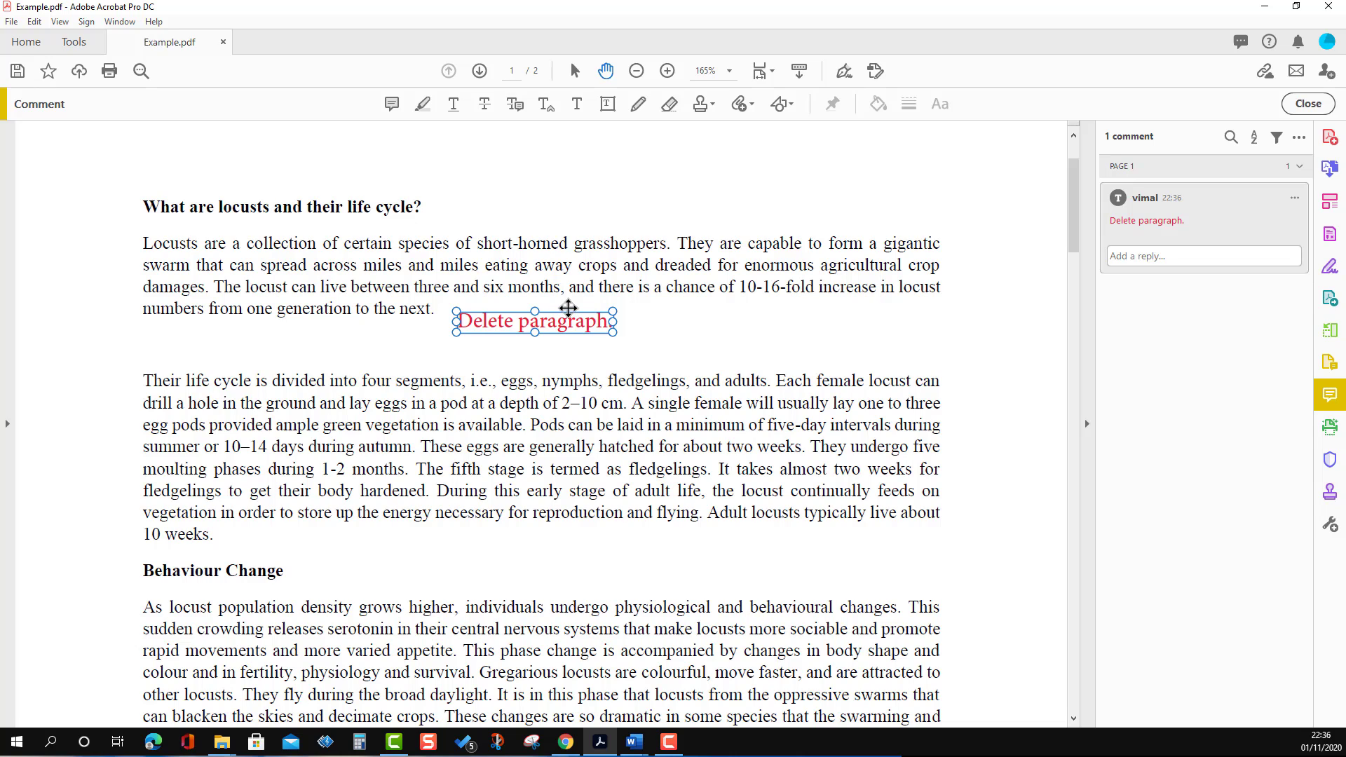
{"action": "mouse_move", "coordinate": [568, 311]}
{"action": "left_mouse_down"}
{"action": "mouse_move", "coordinate": [564, 336]}
{"action": "mouse_move", "coordinate": [612, 317]}
{"action": "mouse_move", "coordinate": [550, 297]}
{"action": "left_mouse_up"}
{"action": "left_click", "coordinate": [602, 321]}
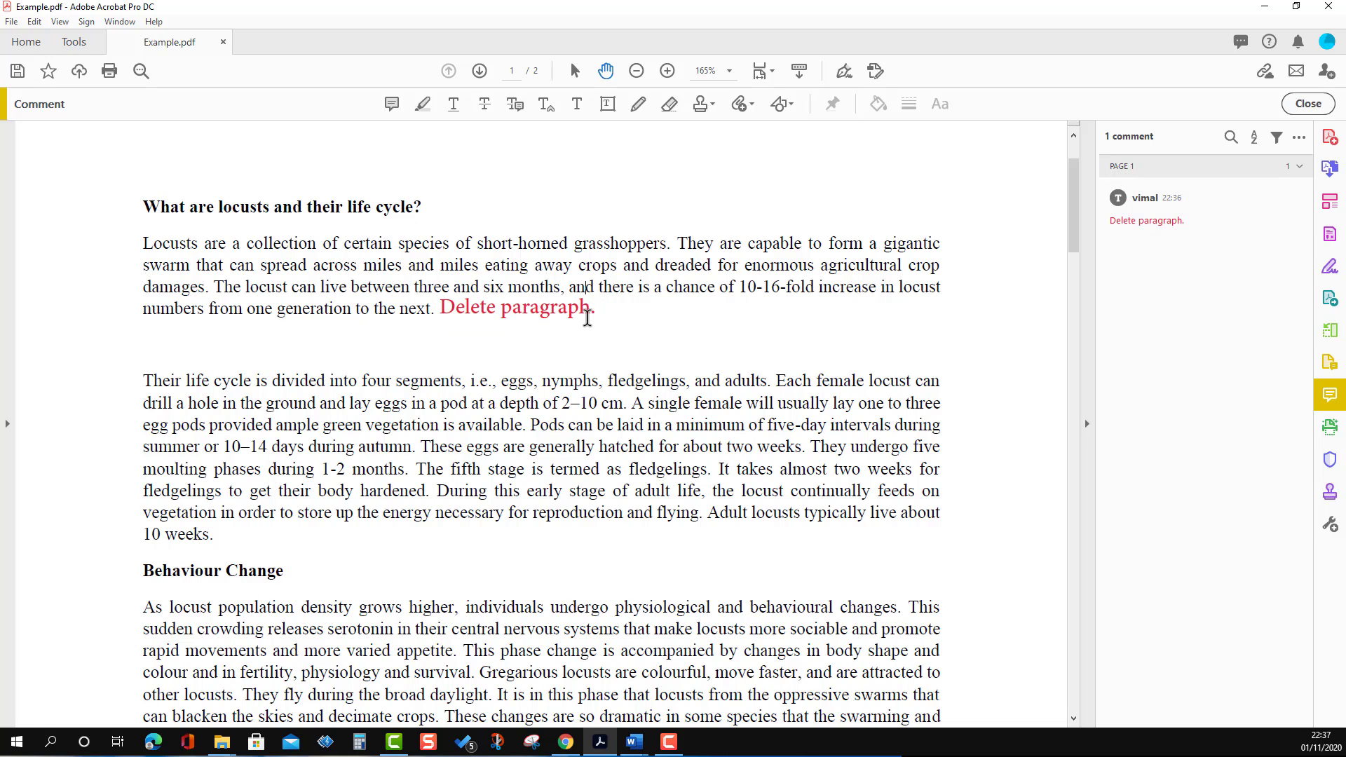
- Enlarge the "Delete paragraph." comment's box from its lower-right corner, extending it well beyond the text
{"action": "left_click", "coordinate": [563, 309]}
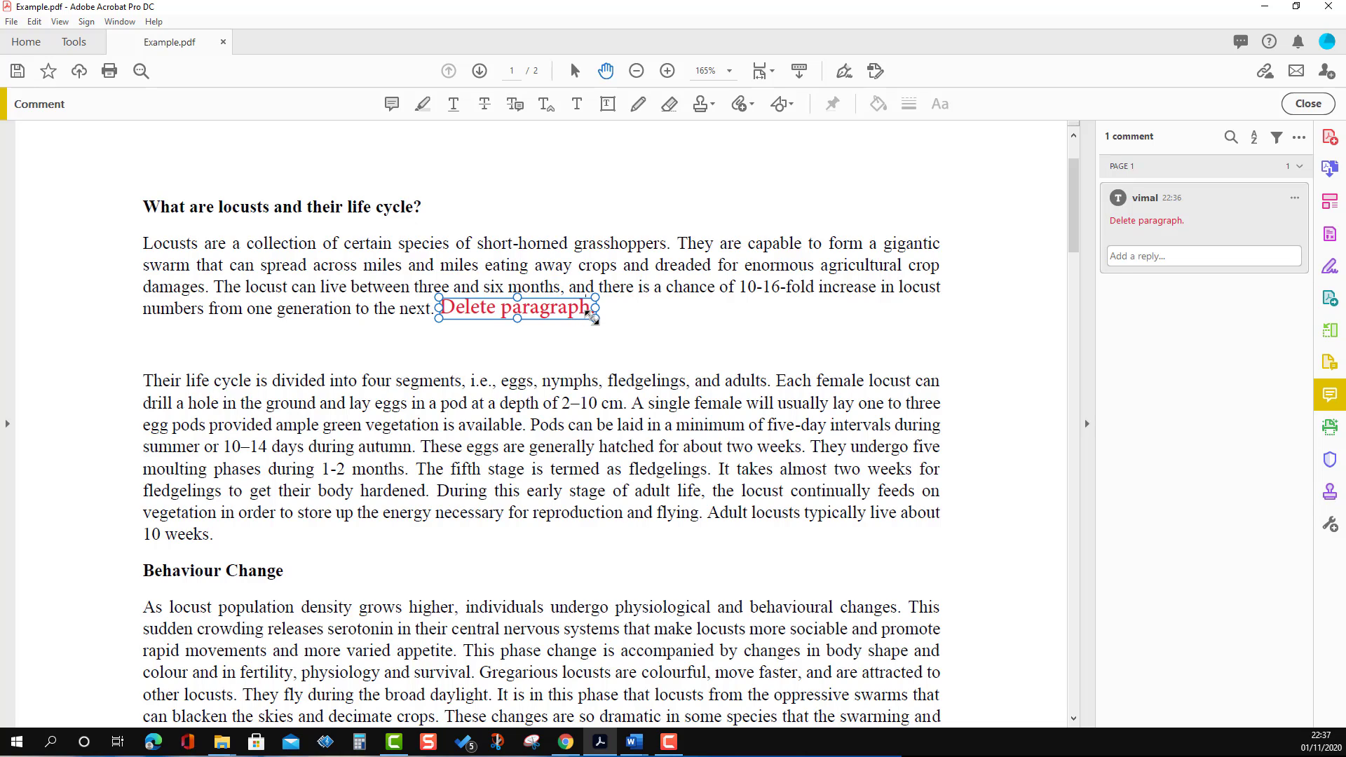
{"action": "left_click_drag", "start_coordinate": [593, 319], "coordinate": [587, 316]}
{"action": "left_click_drag", "start_coordinate": [592, 320], "coordinate": [764, 328]}
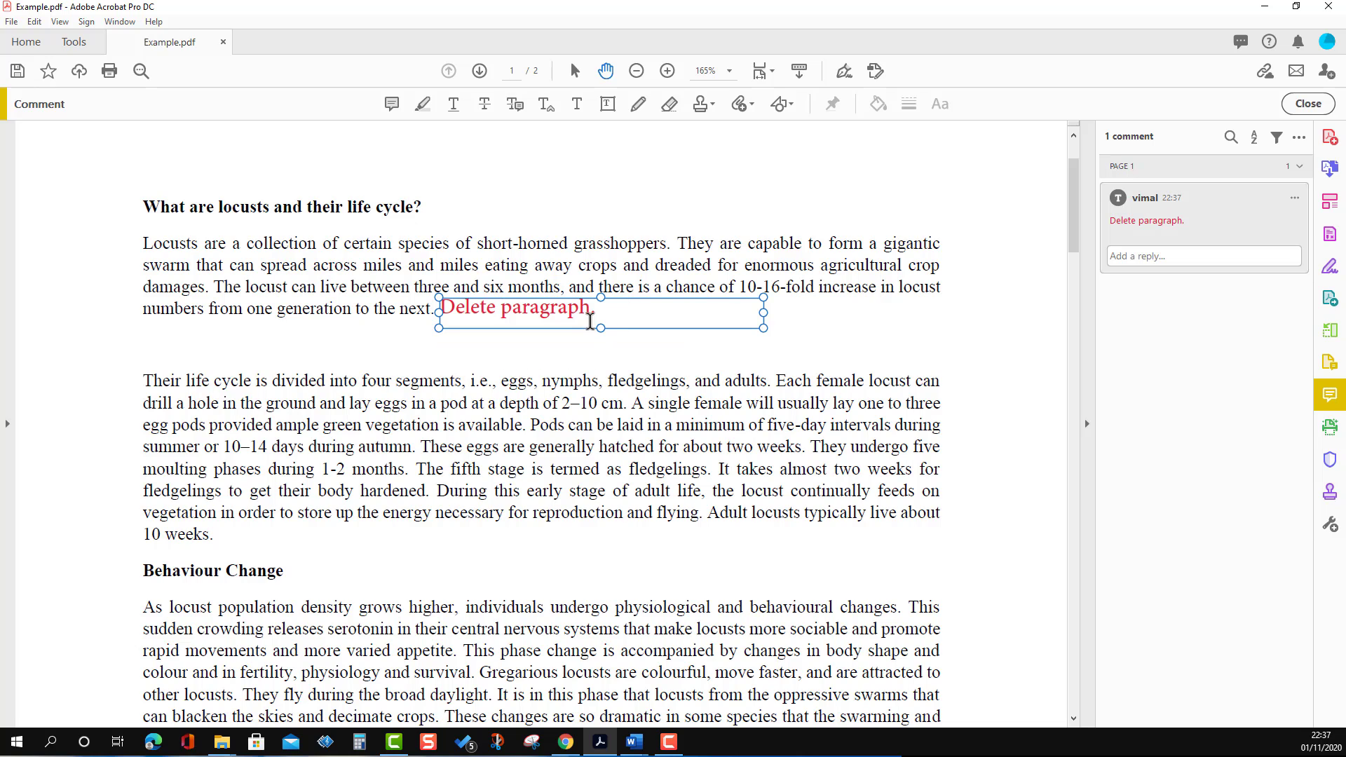
{"action": "left_click", "coordinate": [707, 328]}
{"action": "left_click", "coordinate": [655, 321]}
{"action": "left_click", "coordinate": [705, 326]}
{"action": "left_click", "coordinate": [682, 321]}
{"action": "left_click", "coordinate": [725, 323]}
{"action": "left_click", "coordinate": [660, 320]}
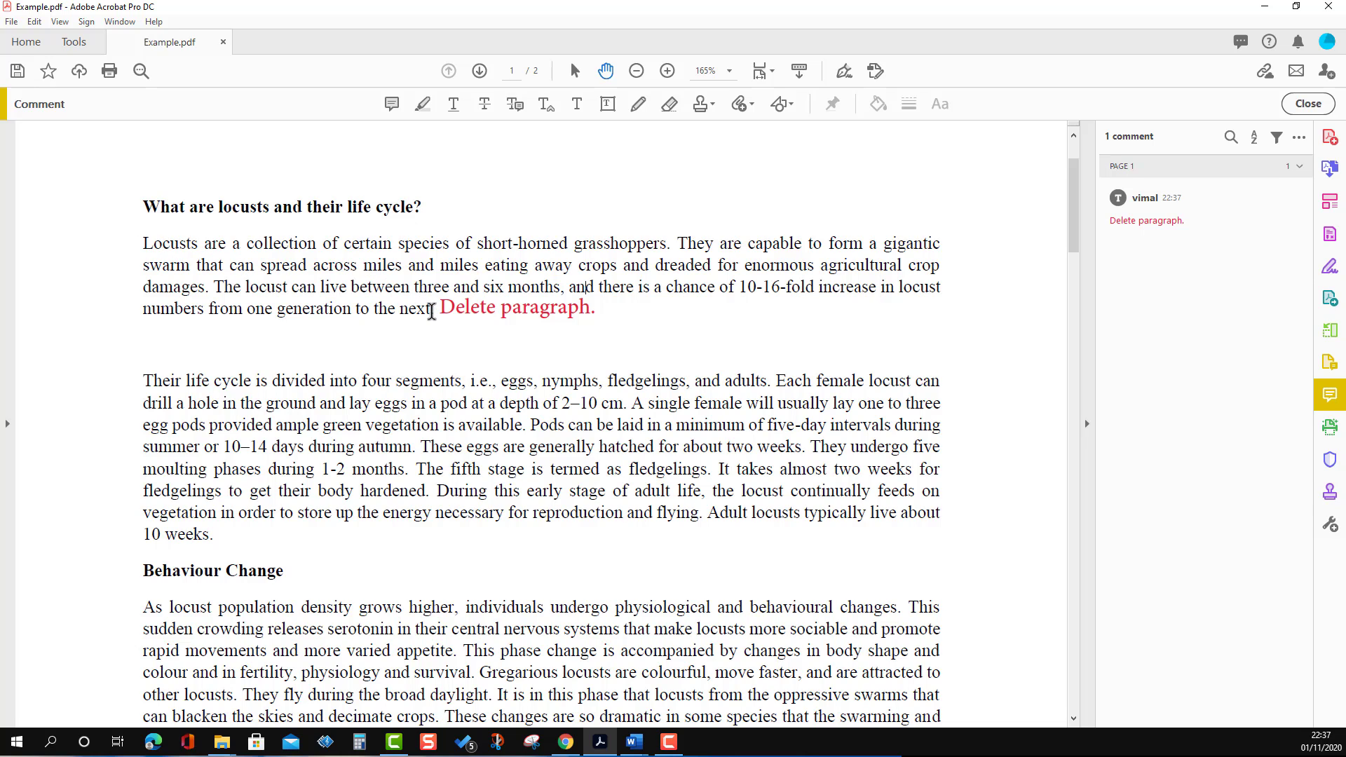
- Copy the whole first paragraph, from "Locusts are a collection" to "the next."
{"action": "left_click_drag", "start_coordinate": [436, 310], "coordinate": [156, 245]}
{"action": "right_click", "coordinate": [156, 246]}
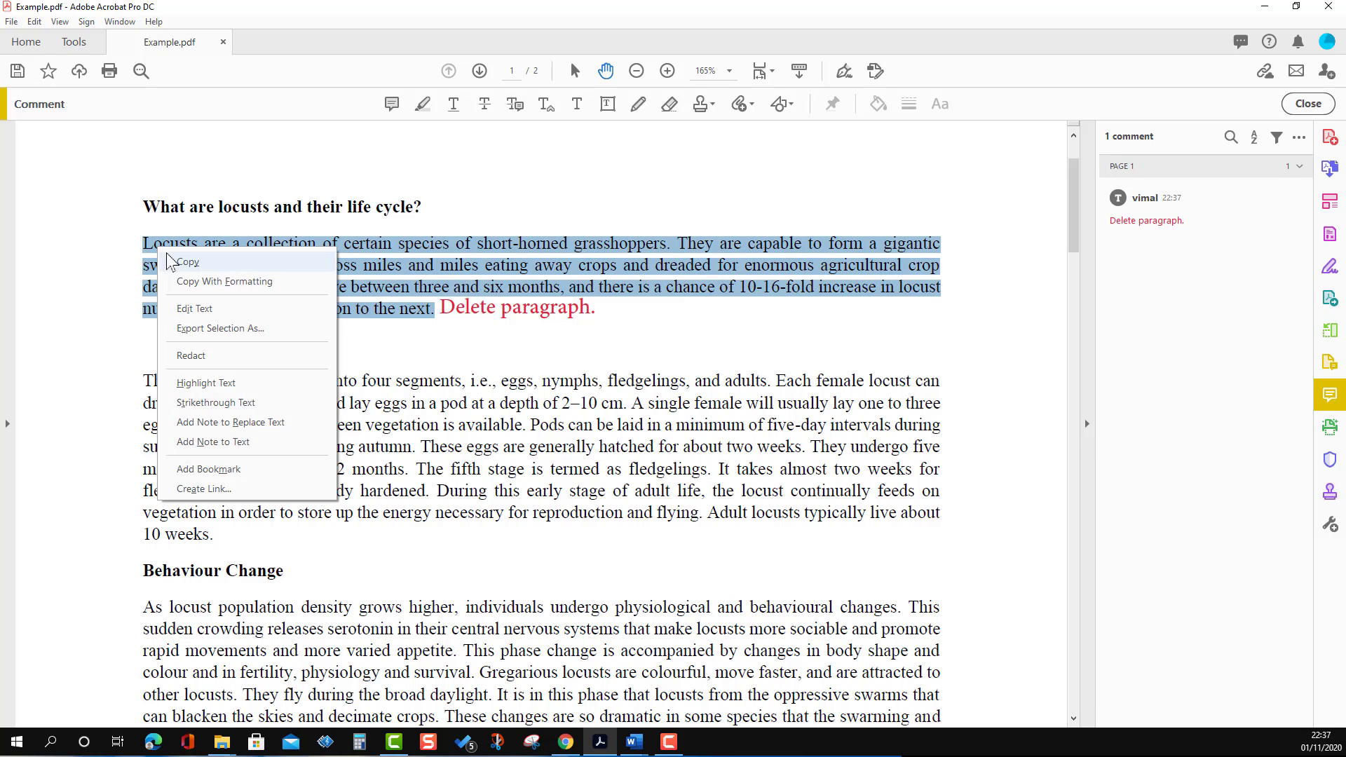
{"action": "left_click", "coordinate": [176, 263]}
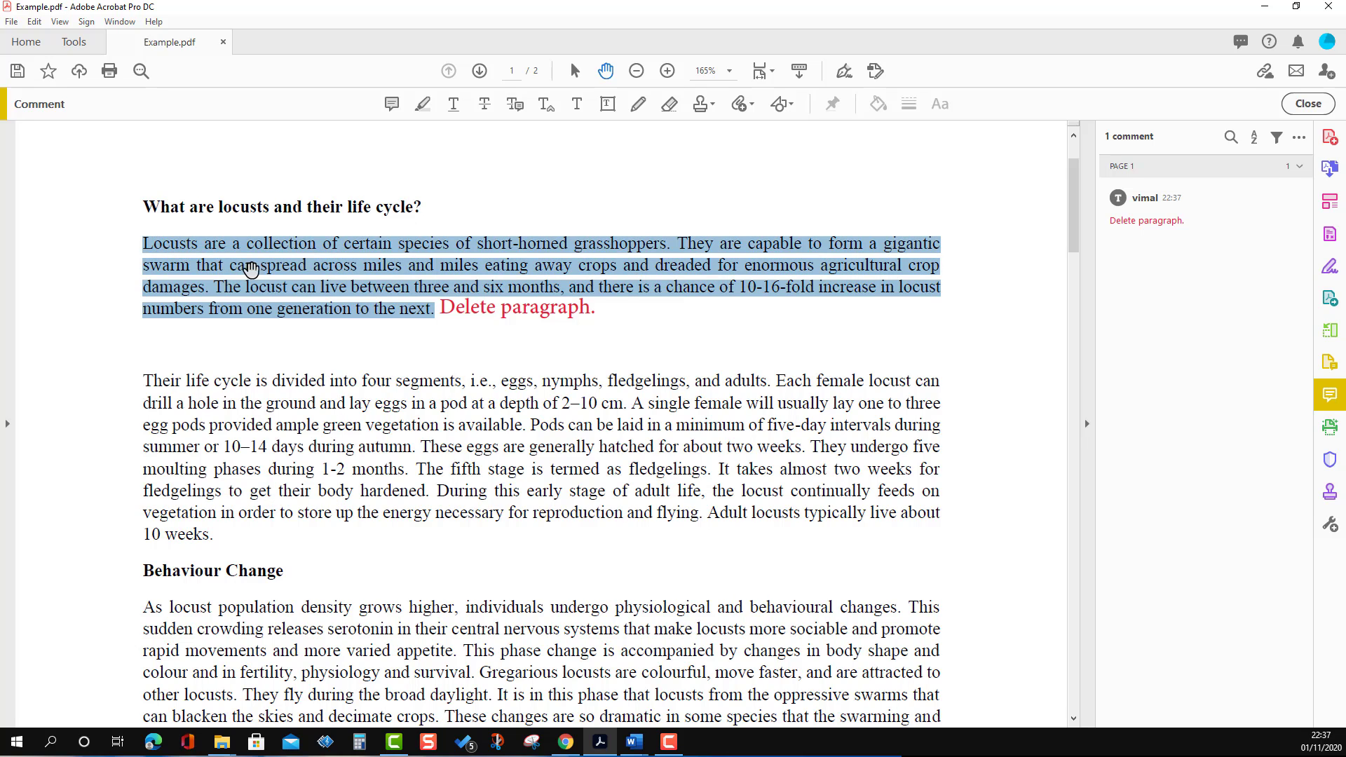
- Add a text comment after "10 weeks." at the end of the second paragraph and paste the copied paragraph into it
{"action": "scroll", "coordinate": [298, 276], "scroll_direction": "down", "scroll_amount": 1}
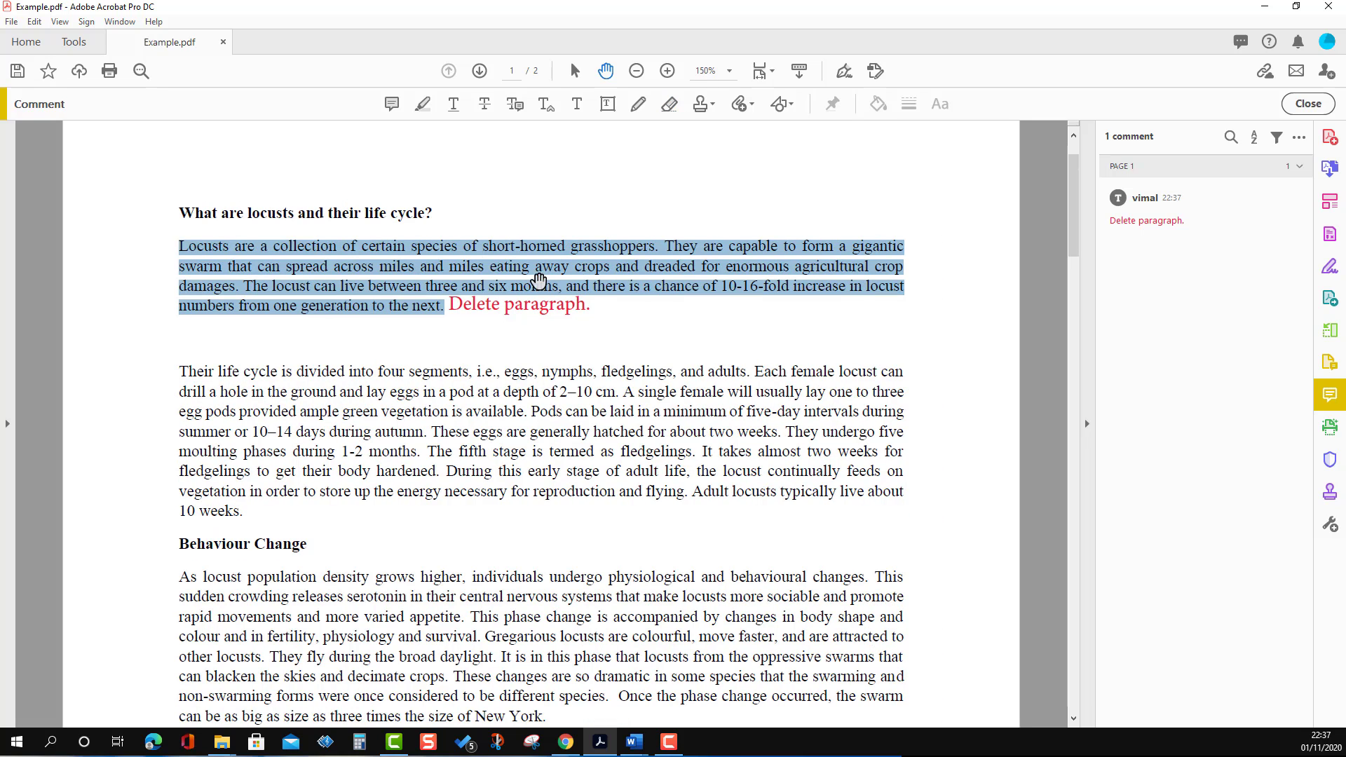
{"action": "left_click", "coordinate": [576, 103]}
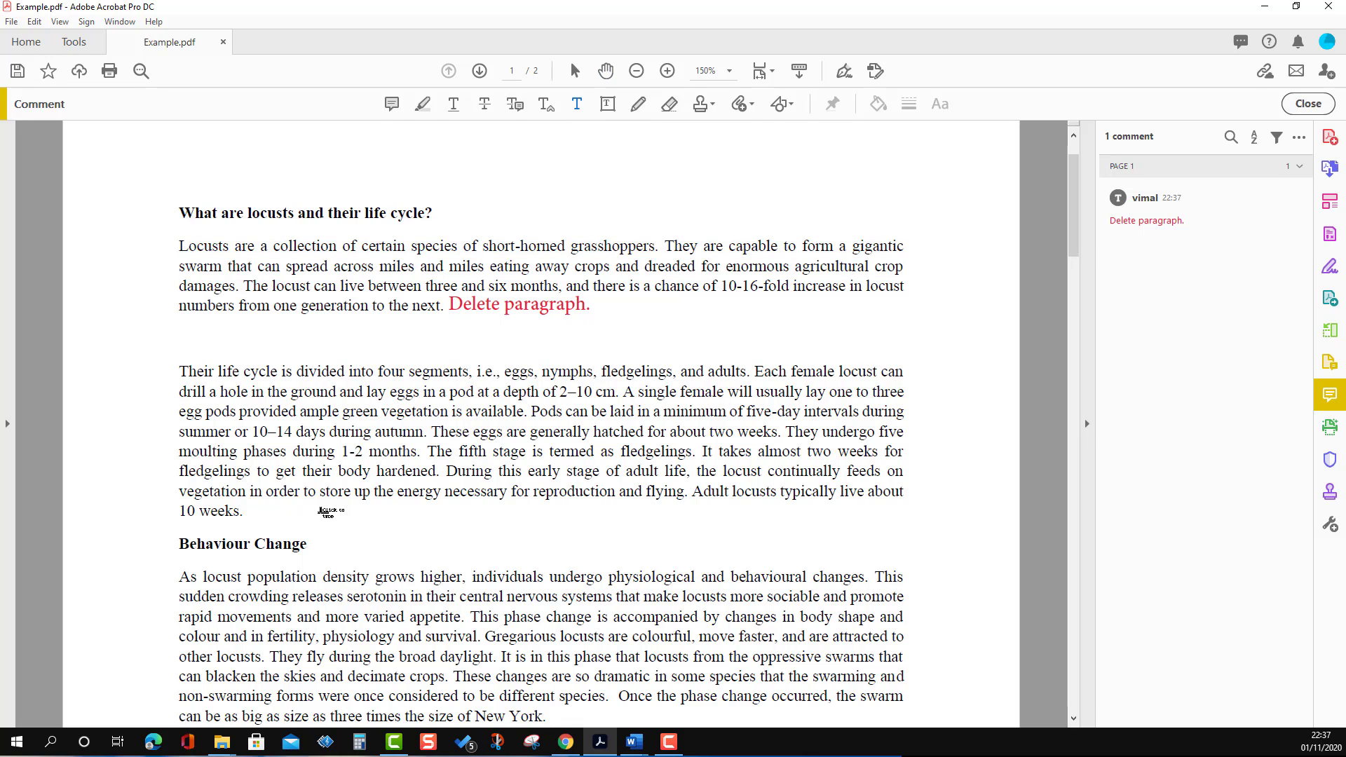
{"action": "left_click", "coordinate": [319, 511]}
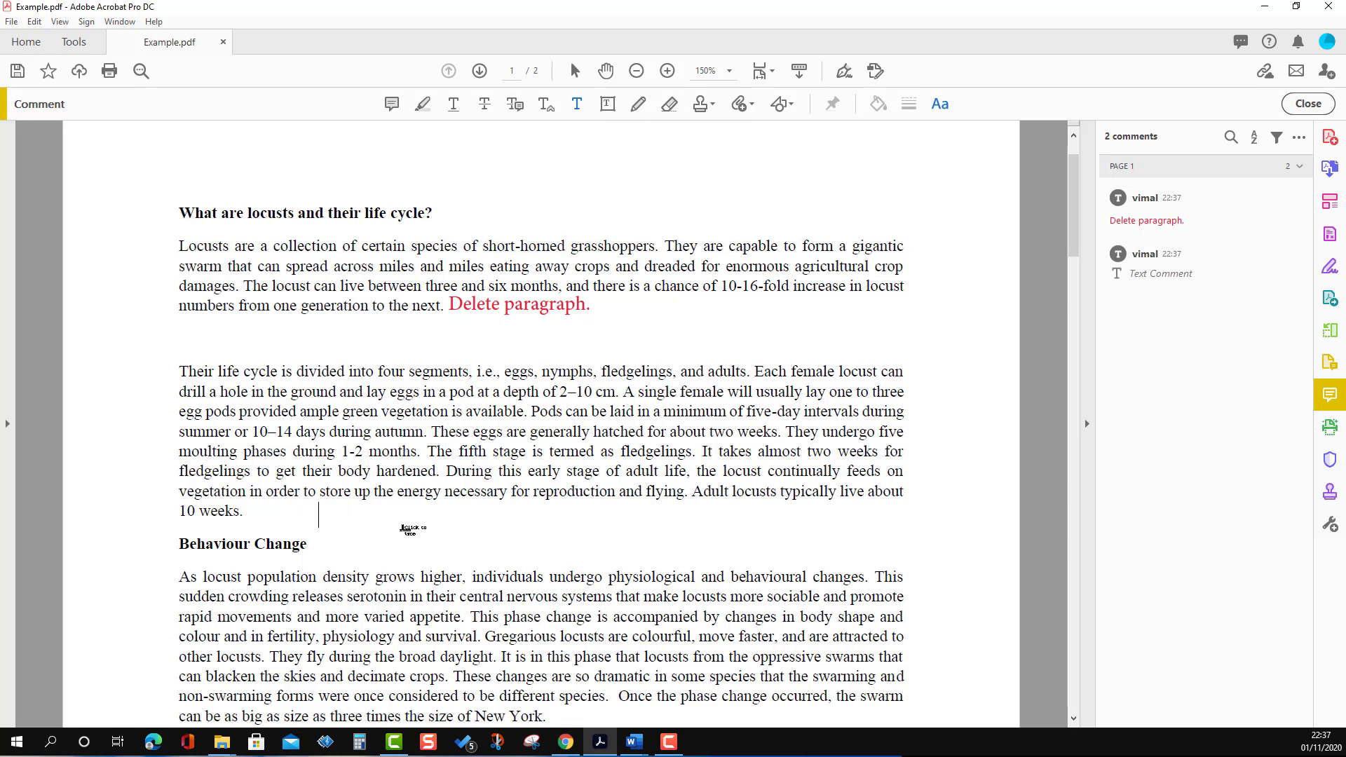
{"action": "right_click", "coordinate": [321, 513]}
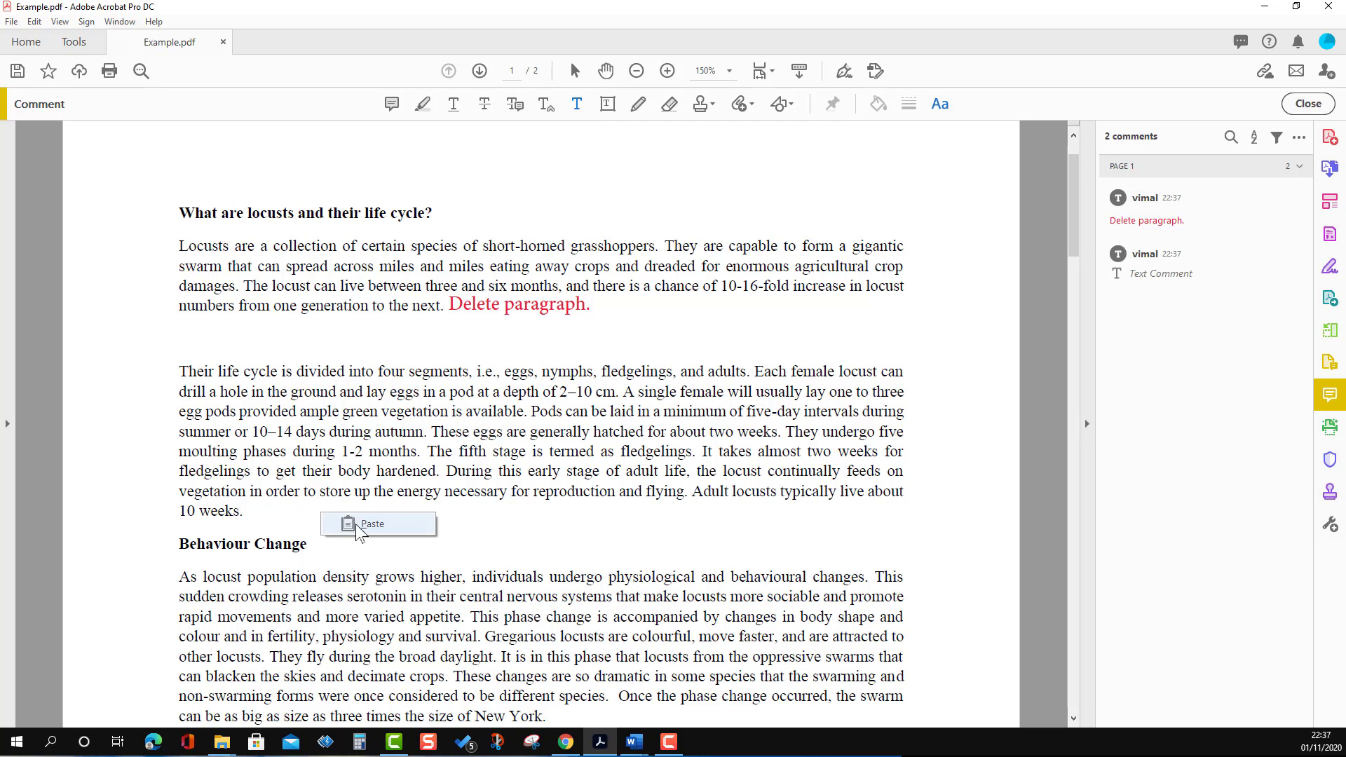
{"action": "left_click", "coordinate": [372, 524]}
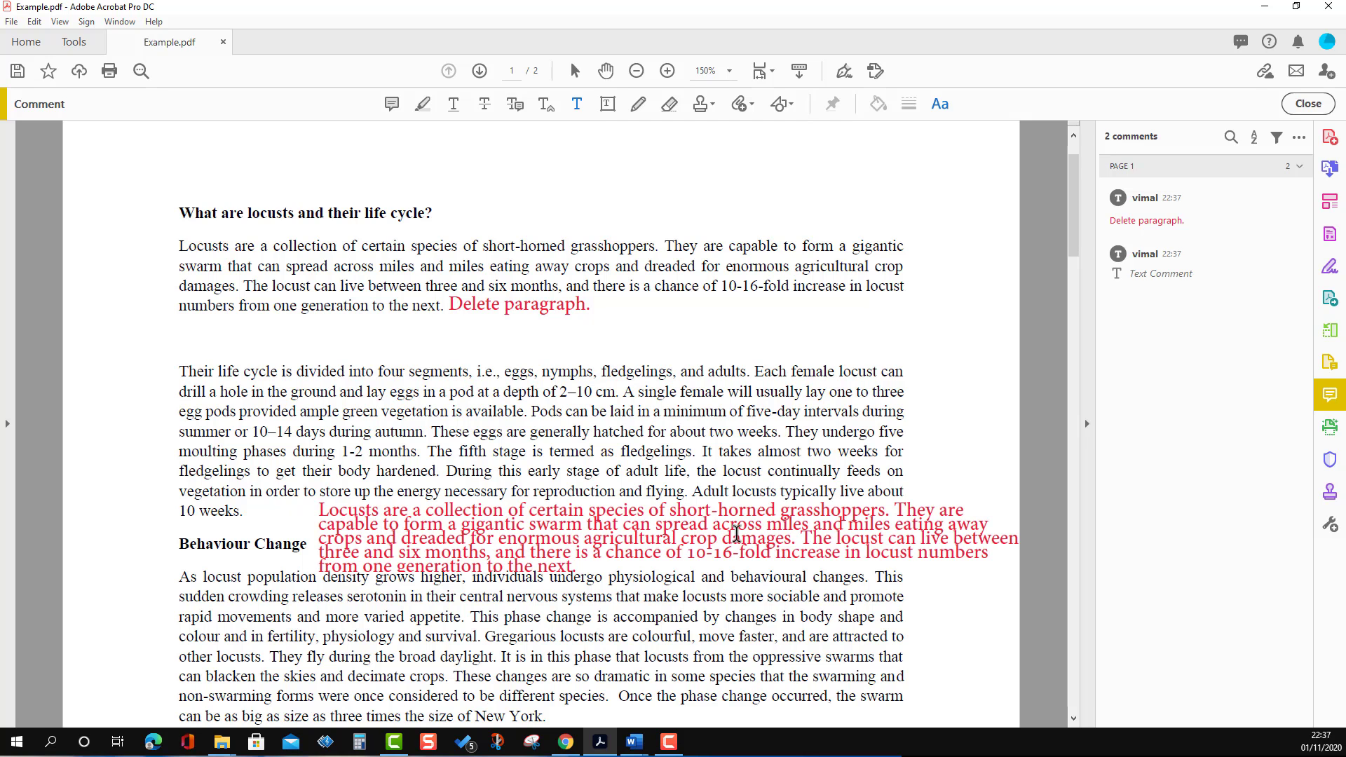
- Set the pasted comment's font to Adobe Arabic and its size to 10
{"action": "key", "text": "ctrl+minus"}
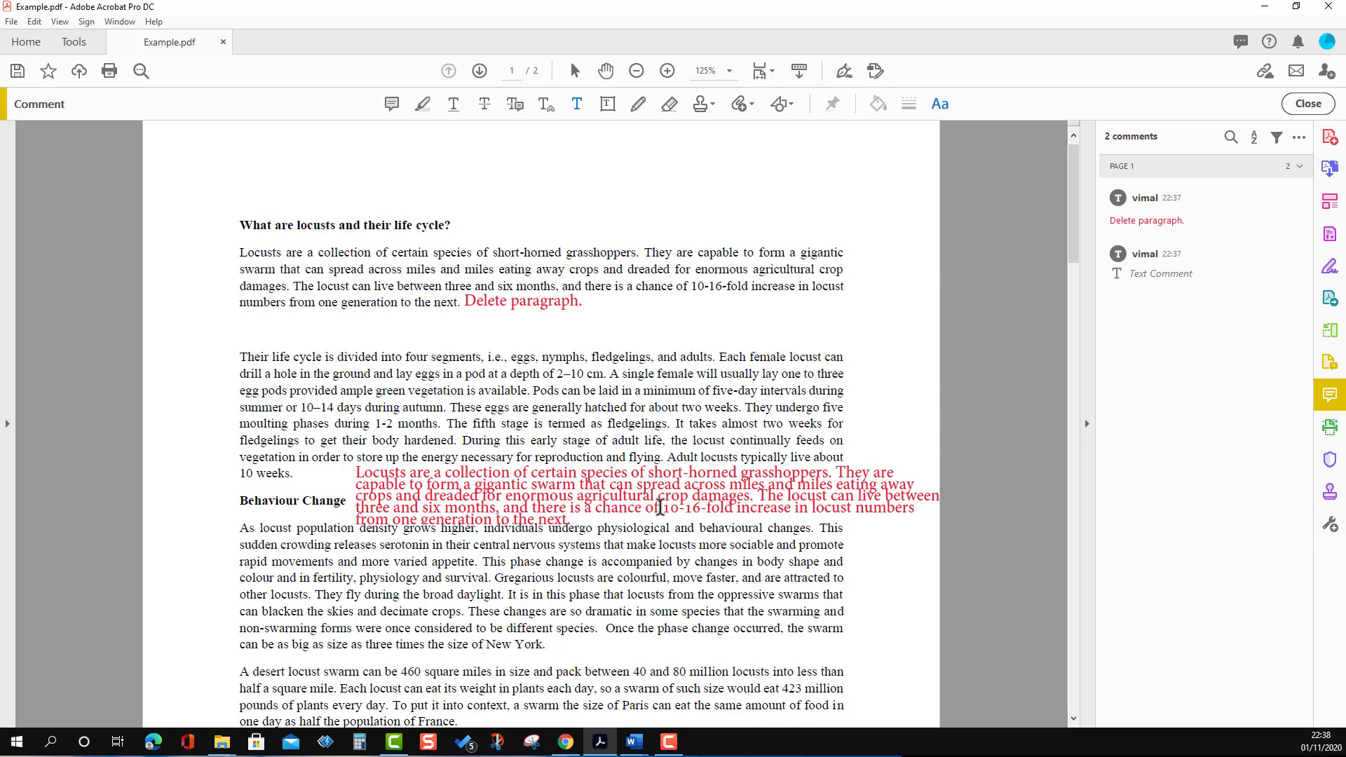
{"action": "left_click", "coordinate": [939, 105]}
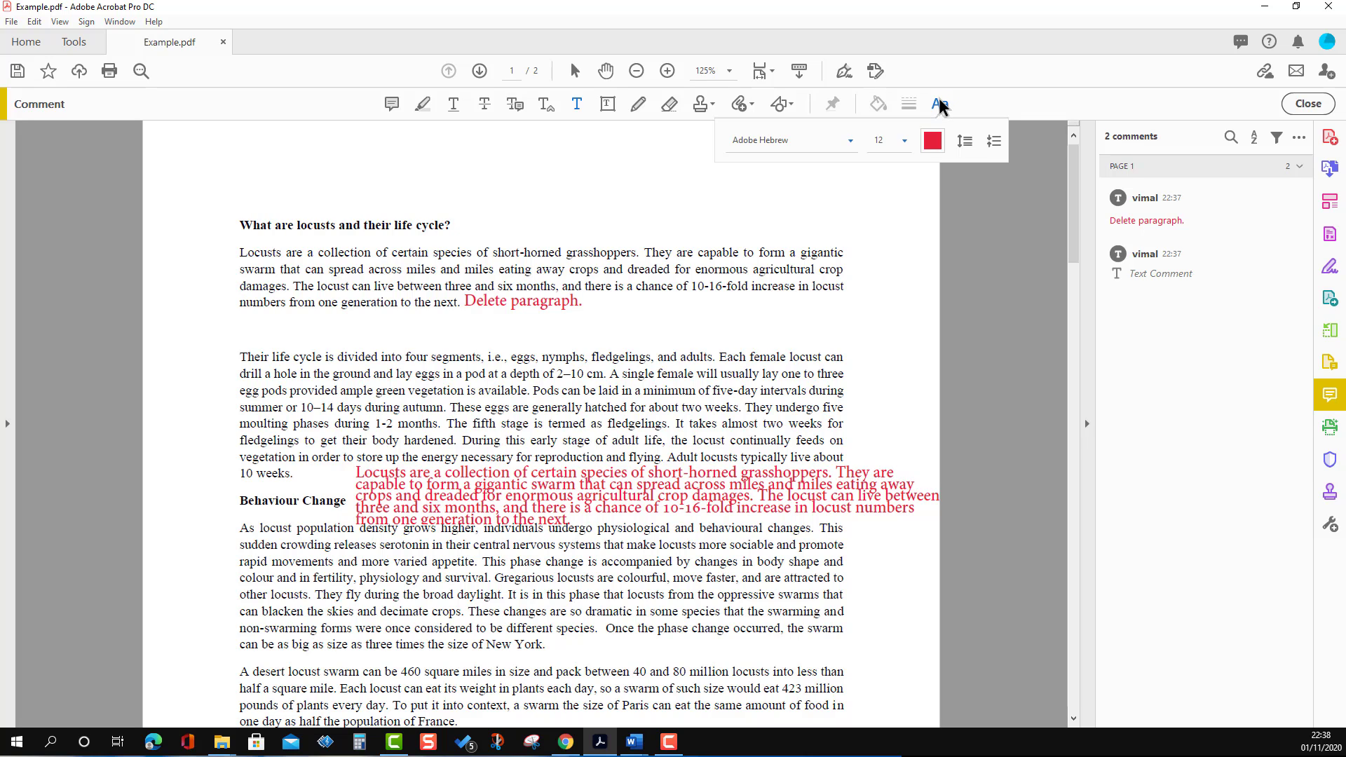
{"action": "left_click", "coordinate": [851, 141]}
{"action": "left_click", "coordinate": [772, 182]}
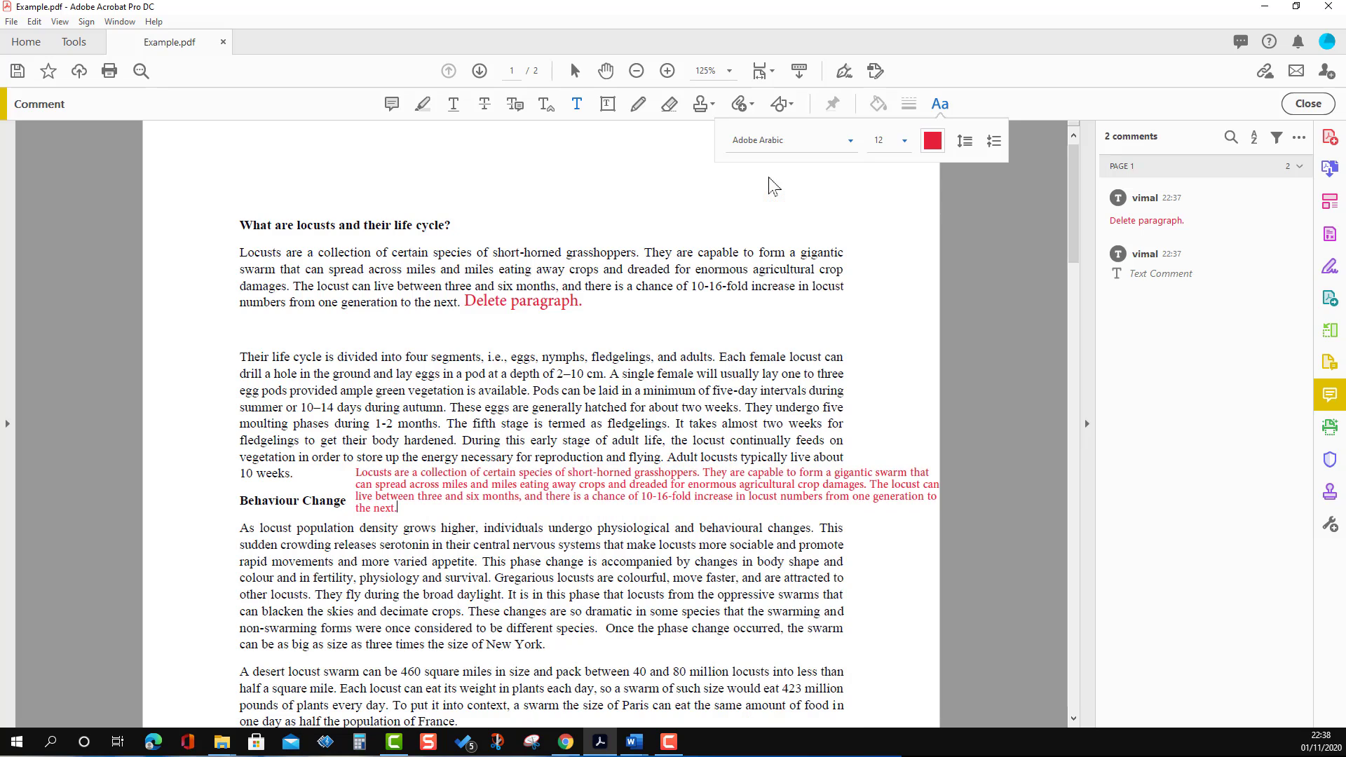
{"action": "left_click", "coordinate": [905, 141]}
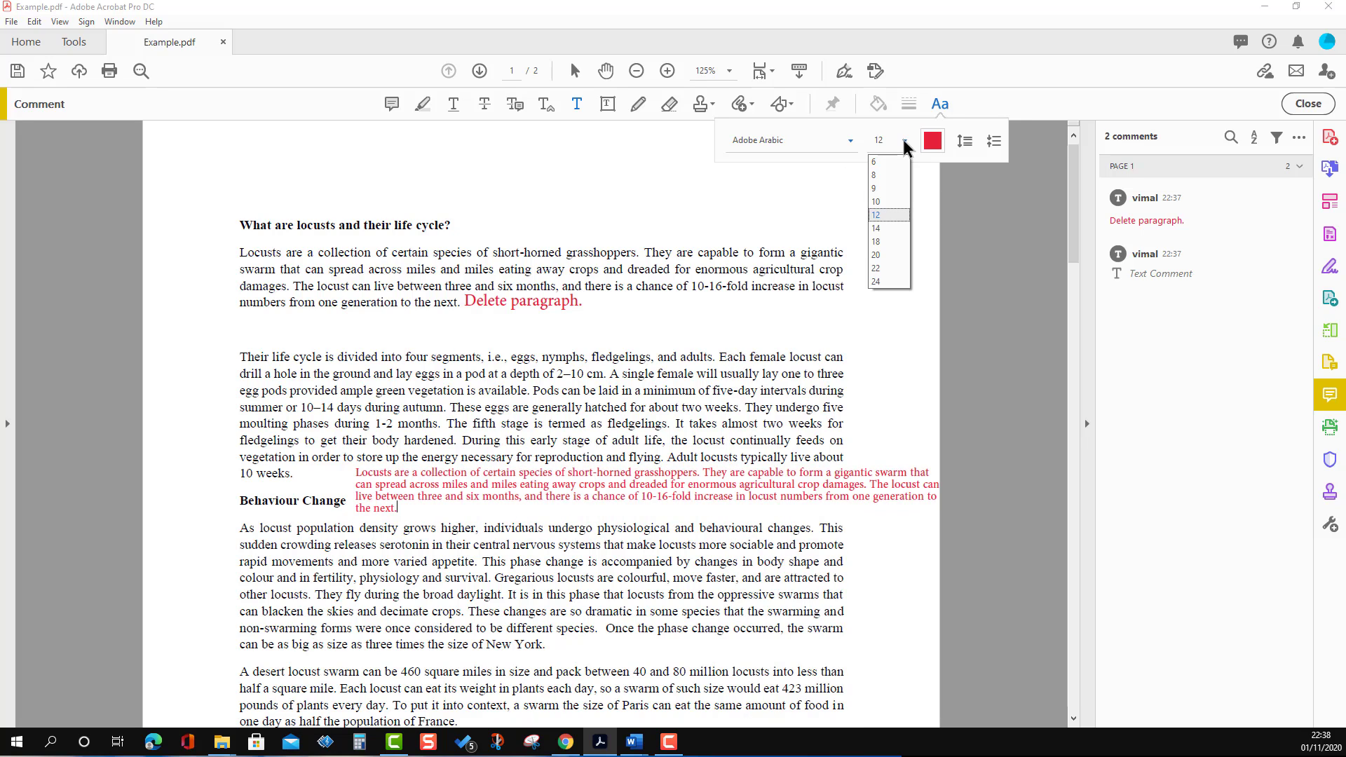
{"action": "left_click", "coordinate": [876, 201]}
- Try light yellow as the pasted comment's text colour and restore it to red
{"action": "left_click", "coordinate": [933, 141]}
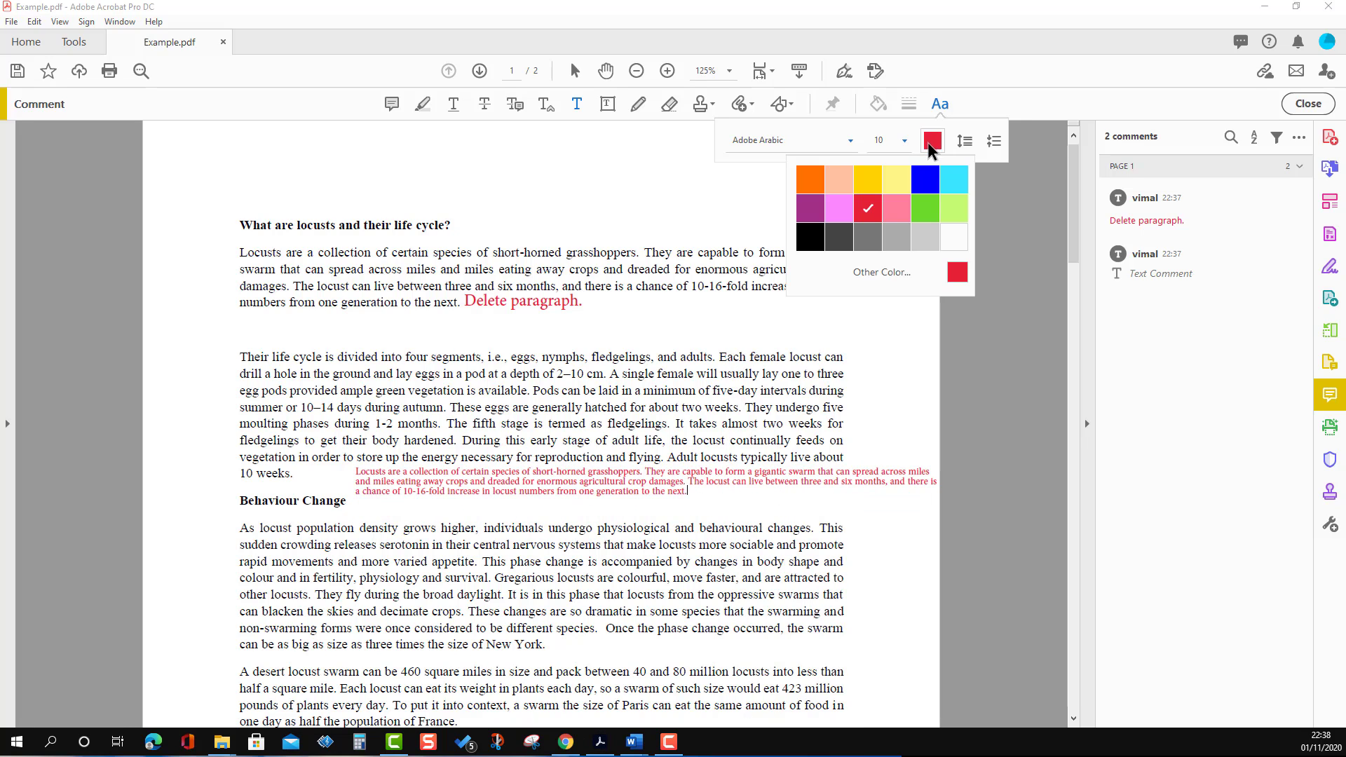
{"action": "left_click", "coordinate": [897, 180]}
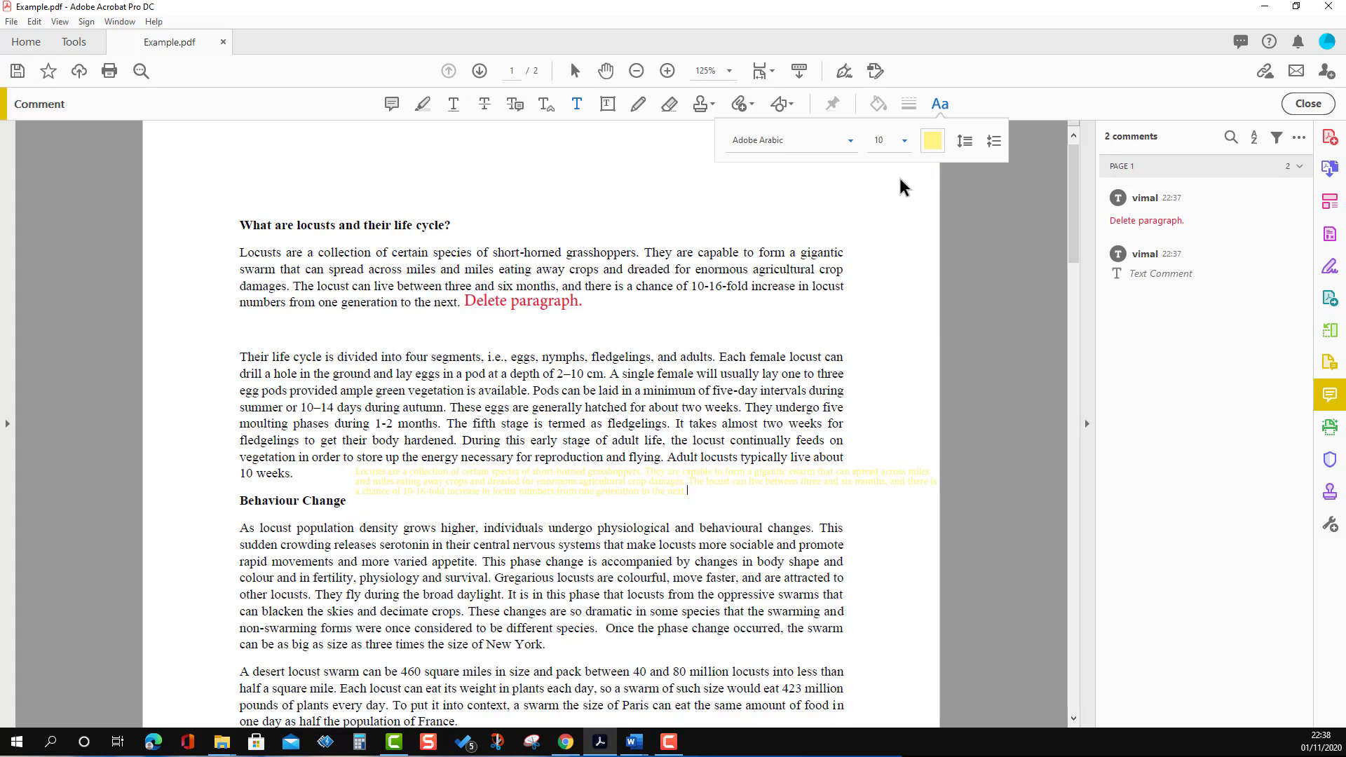
{"action": "left_click", "coordinate": [925, 141]}
{"action": "left_click", "coordinate": [867, 206]}
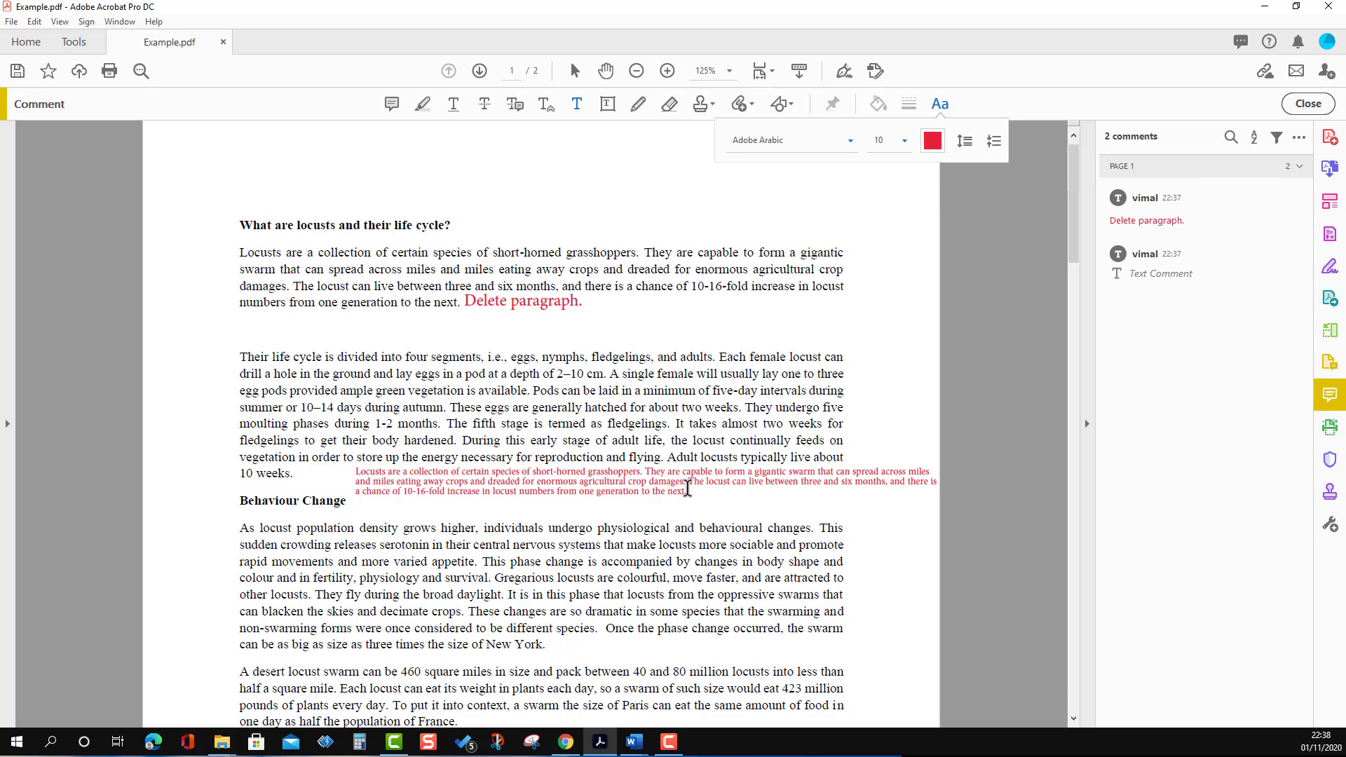
- Increase the line spacing of the pasted comment by four increments
{"action": "left_click", "coordinate": [968, 142]}
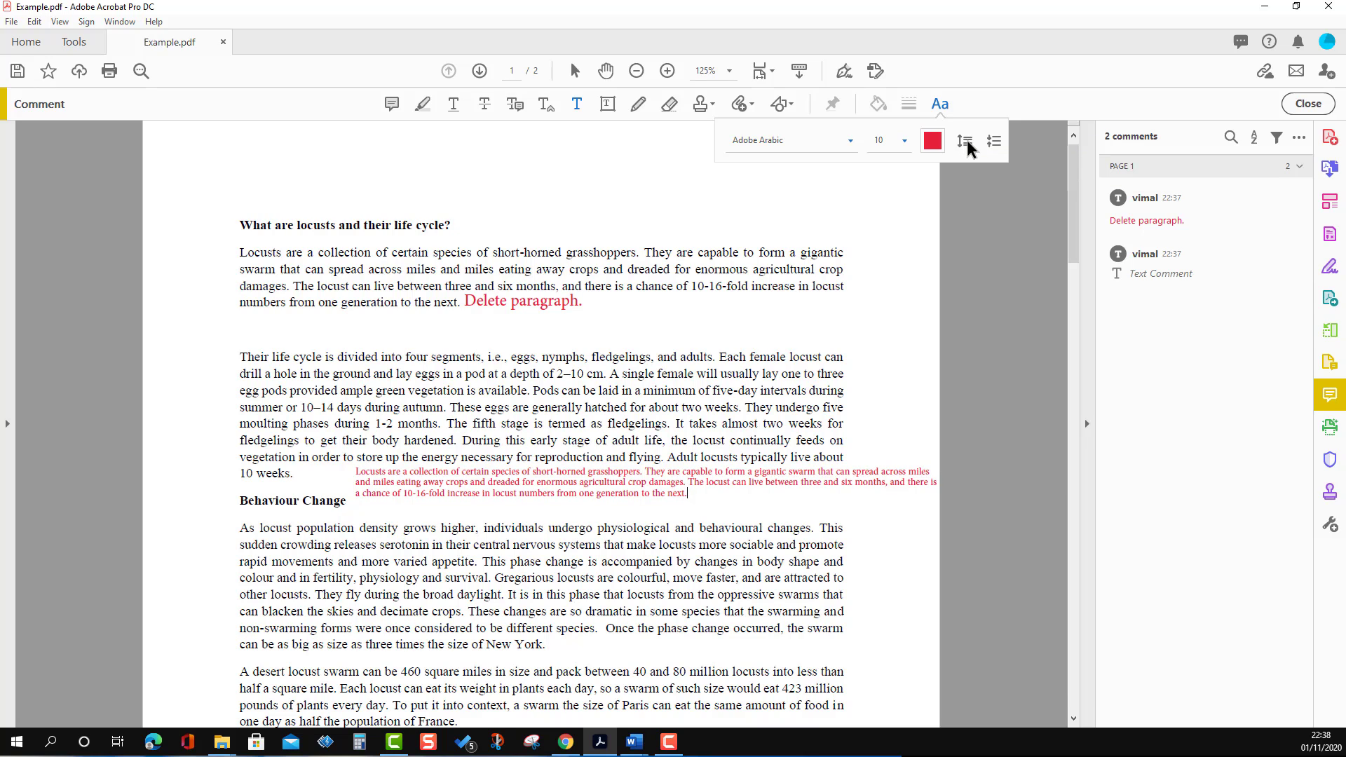
{"action": "left_click", "coordinate": [969, 143]}
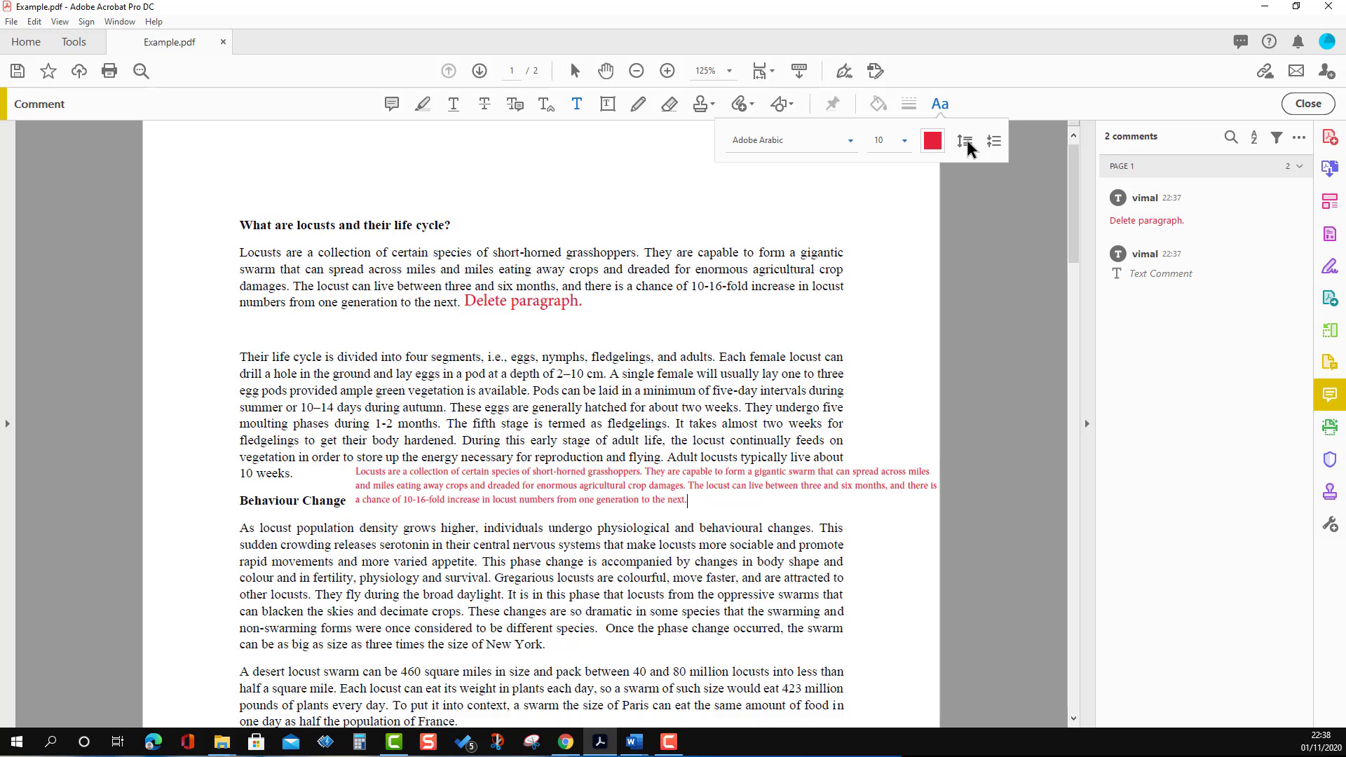
{"action": "left_click", "coordinate": [968, 142]}
{"action": "left_click", "coordinate": [969, 143]}
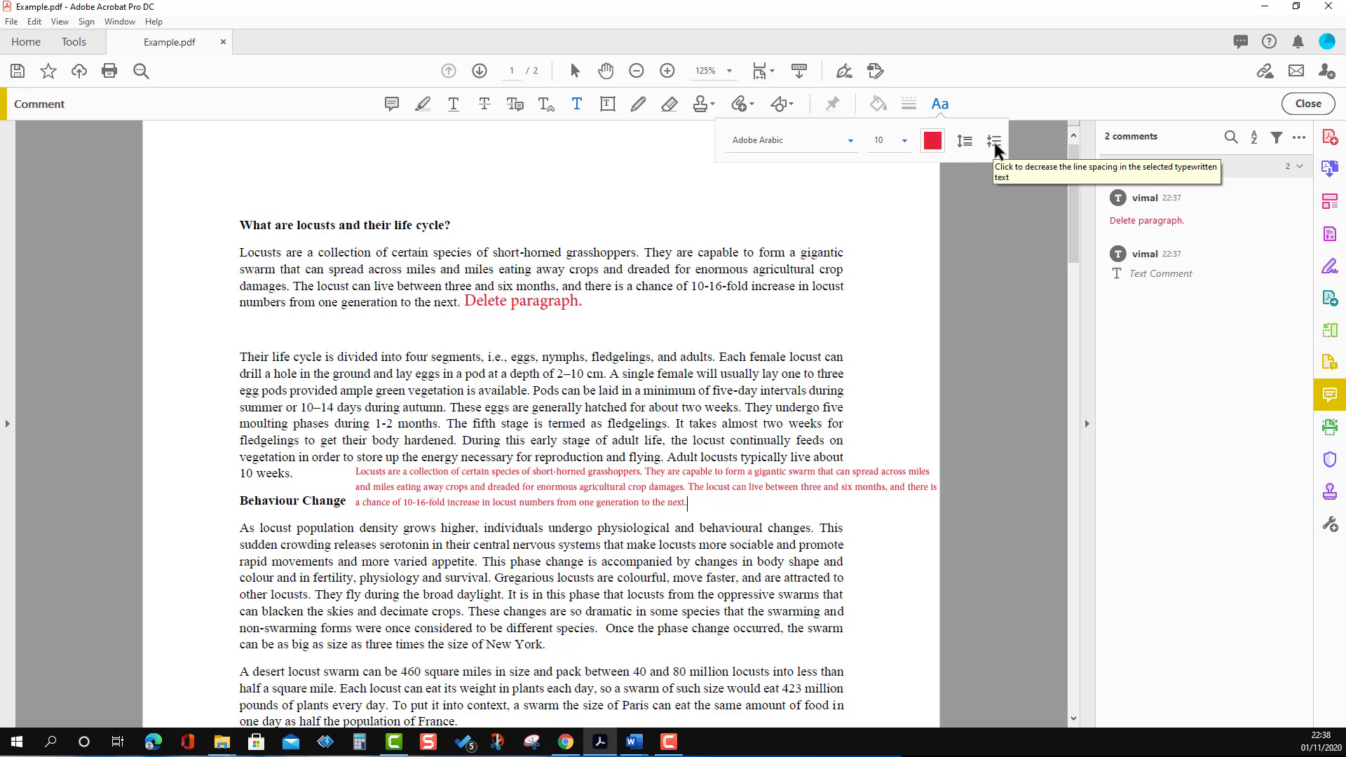
- Decrease the line spacing of the pasted comment by four increments and finish editing it
{"action": "left_click", "coordinate": [994, 142]}
{"action": "left_click", "coordinate": [994, 143]}
{"action": "left_click", "coordinate": [994, 142]}
{"action": "left_click", "coordinate": [994, 143]}
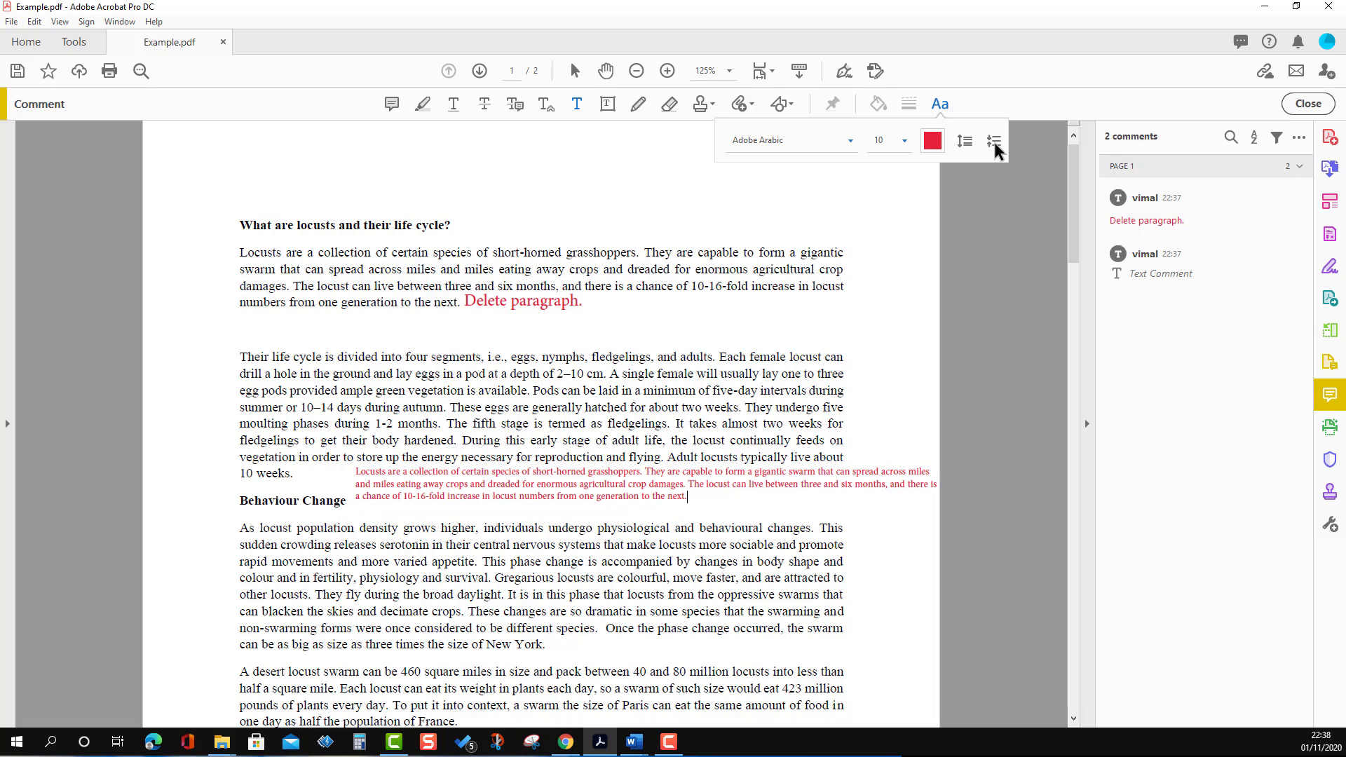
{"action": "key", "text": "Escape"}
{"action": "left_click", "coordinate": [770, 484]}
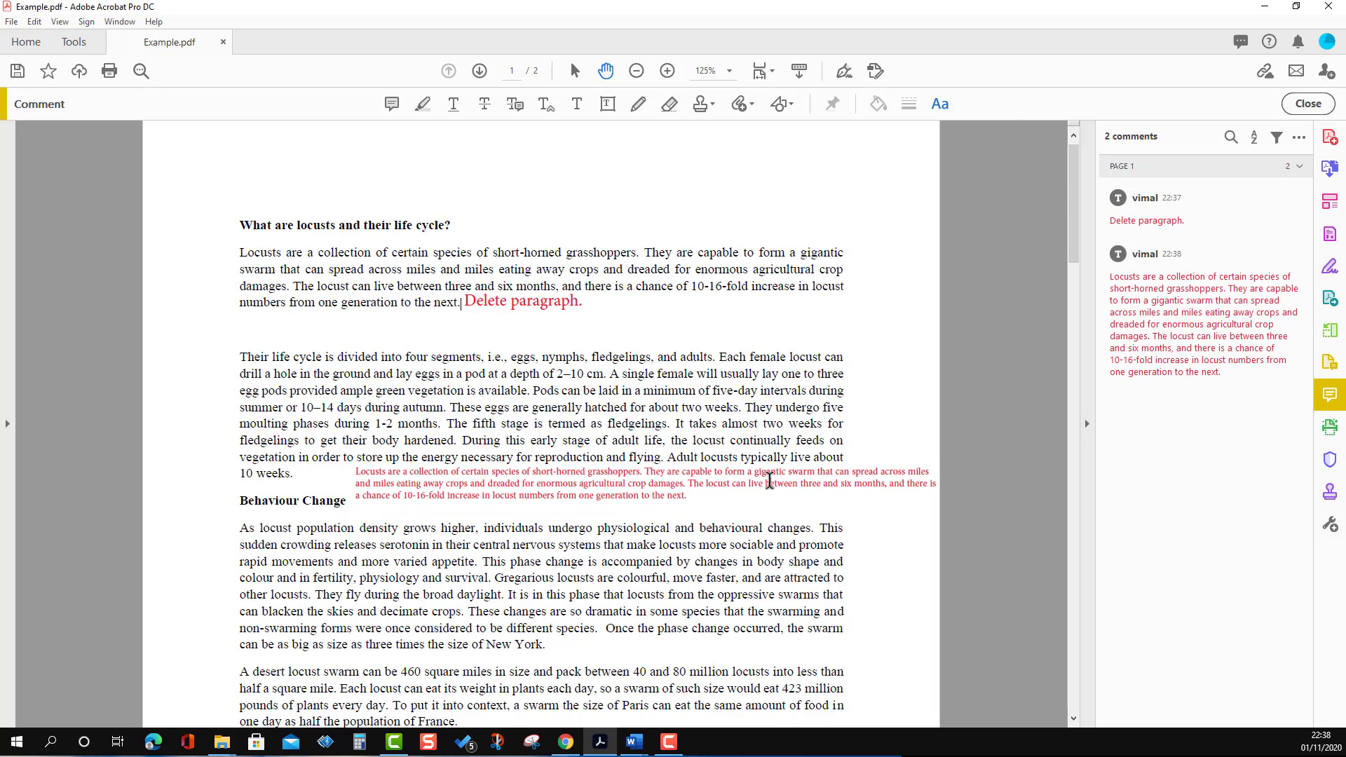
- Move the pasted comment slightly down and to the left, beside the "Behaviour Change" heading
{"action": "key", "text": "ctrl+minus"}
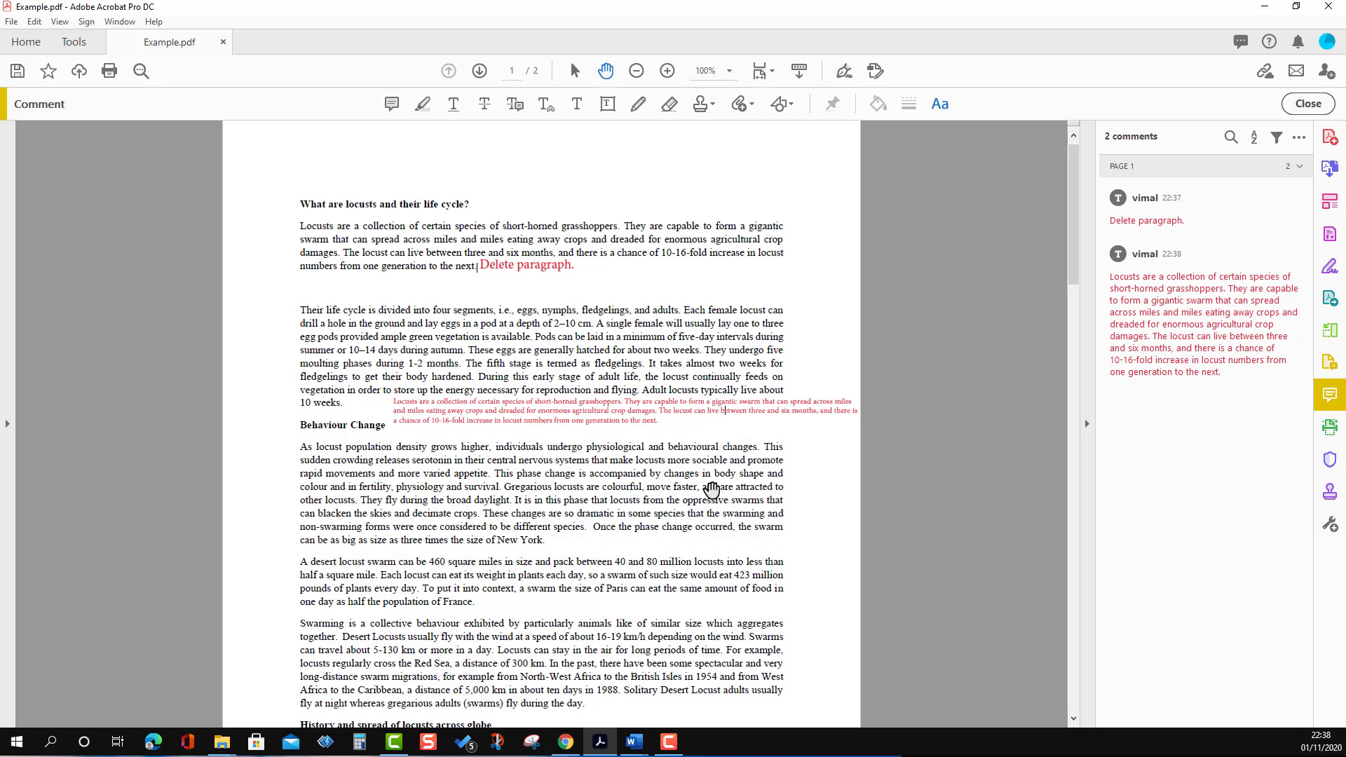
{"action": "left_click", "coordinate": [695, 400]}
{"action": "left_click", "coordinate": [670, 423]}
{"action": "left_click", "coordinate": [668, 423]}
{"action": "left_click_drag", "start_coordinate": [668, 424], "coordinate": [662, 436]}
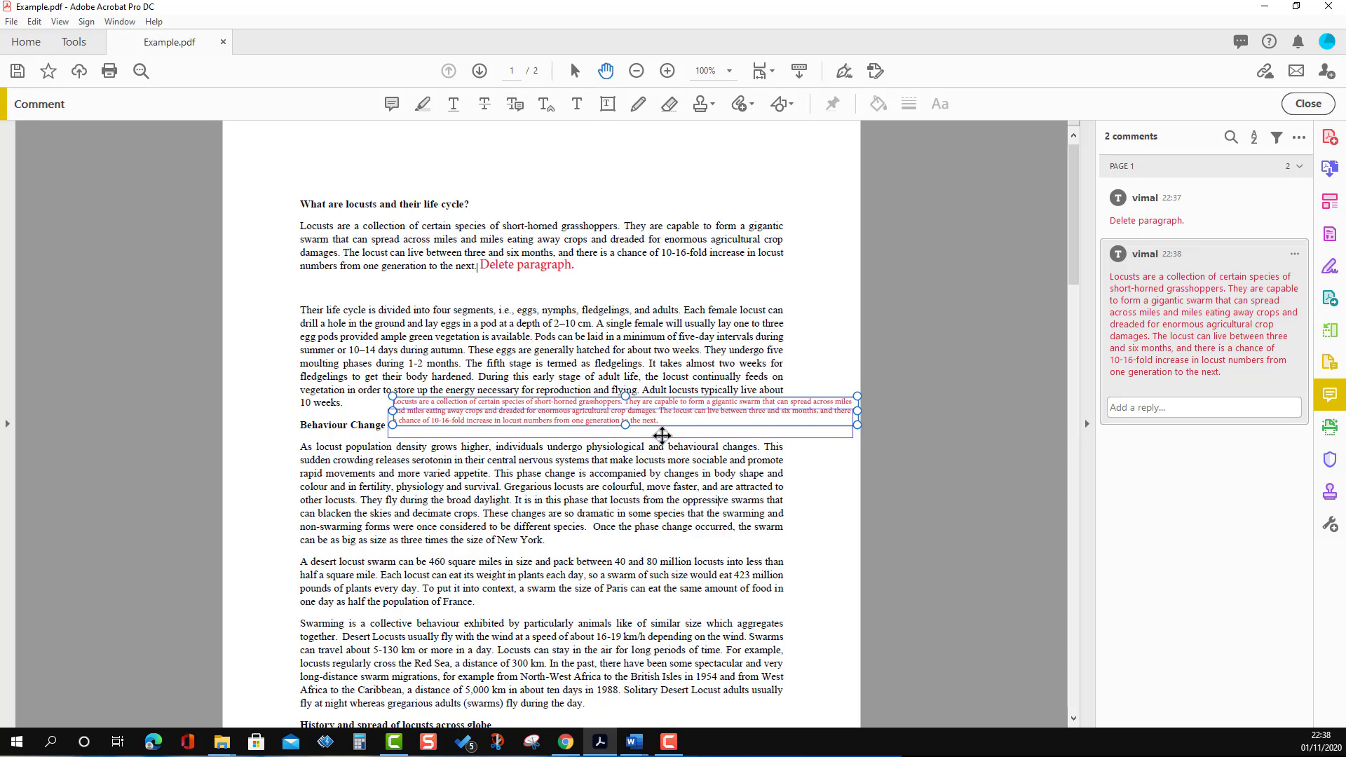
{"action": "left_click_drag", "start_coordinate": [663, 435], "coordinate": [662, 435]}
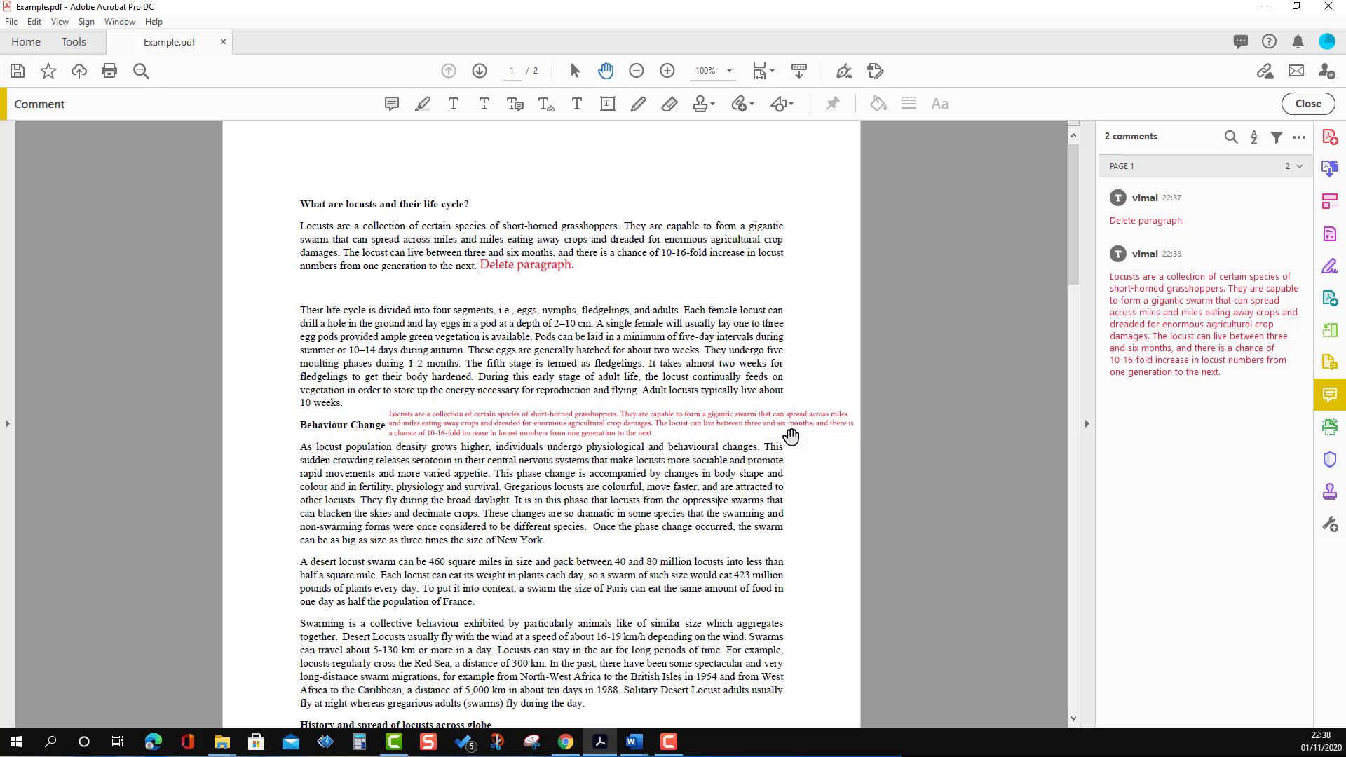
- Narrow the pasted comment's box to the right text margin of the page and move it slightly up
{"action": "left_click", "coordinate": [849, 425]}
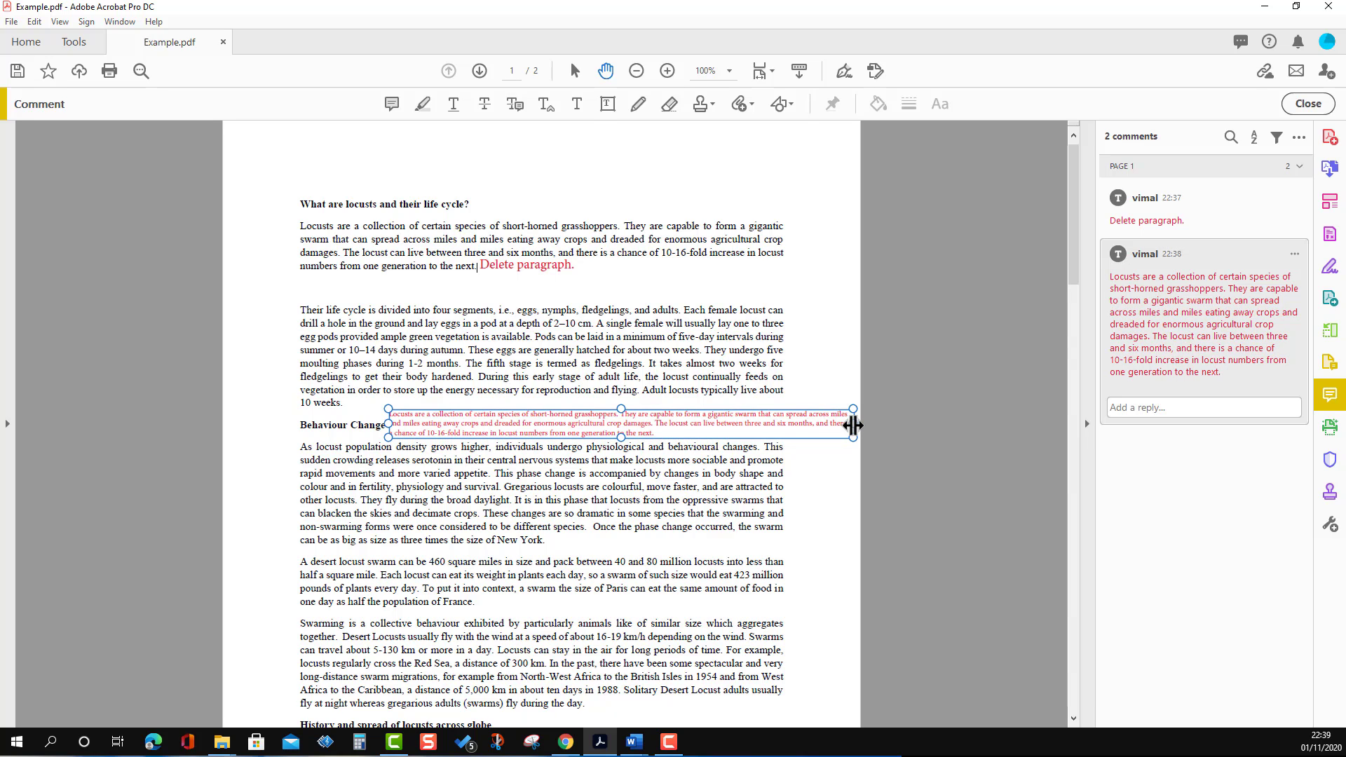
{"action": "left_click_drag", "start_coordinate": [853, 425], "coordinate": [785, 426]}
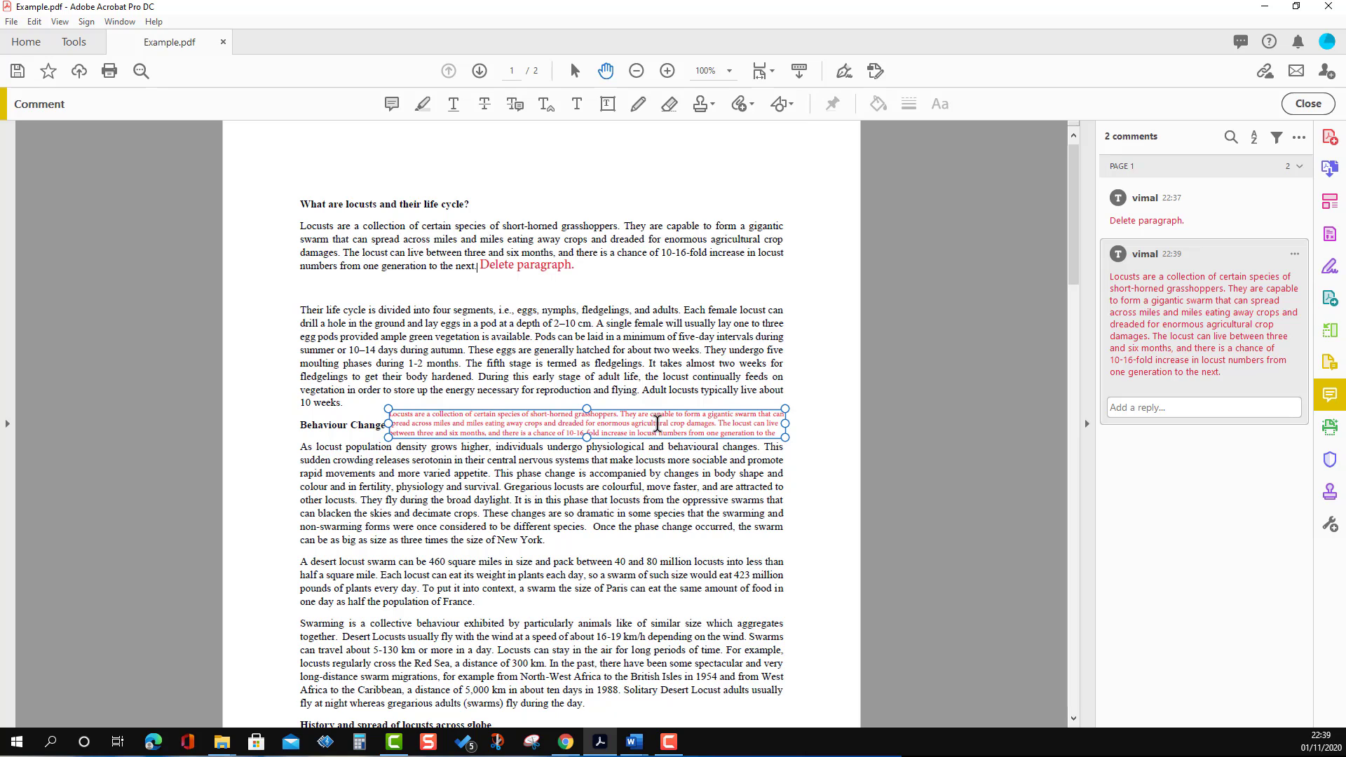
{"action": "left_click_drag", "start_coordinate": [670, 410], "coordinate": [672, 401]}
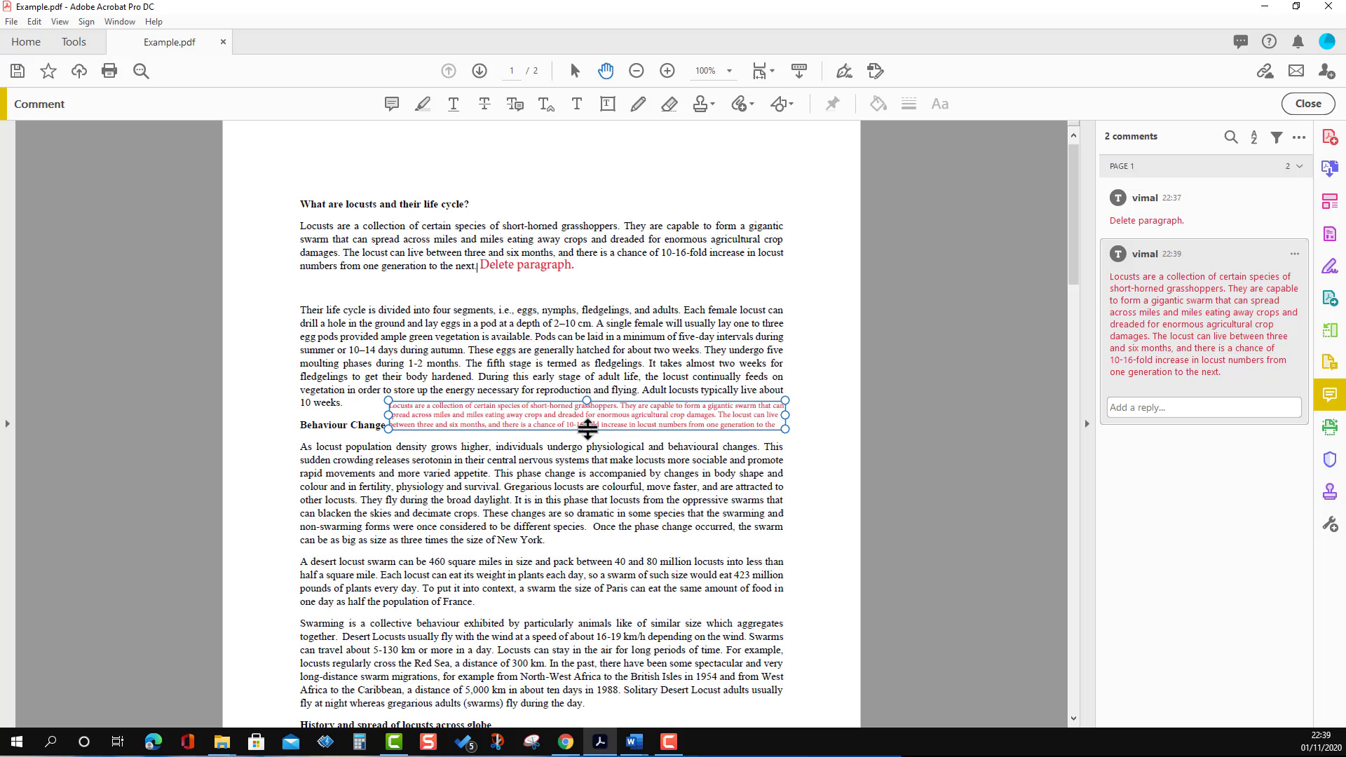
- Run a spelling check on the full text of the pasted comment, with English (United Kingdom) as the language to add words to
{"action": "left_click", "coordinate": [588, 429]}
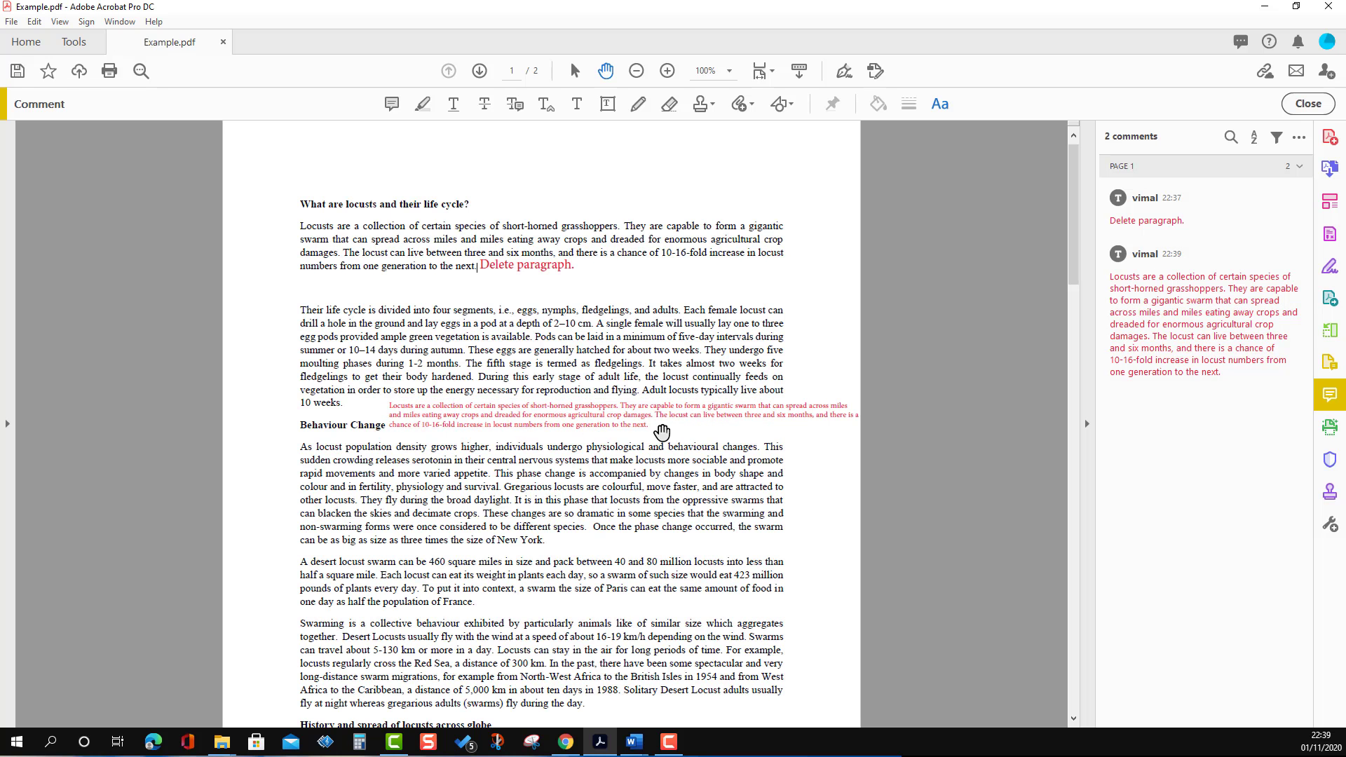
{"action": "left_click_drag", "start_coordinate": [652, 425], "coordinate": [379, 406]}
{"action": "right_click", "coordinate": [420, 414]}
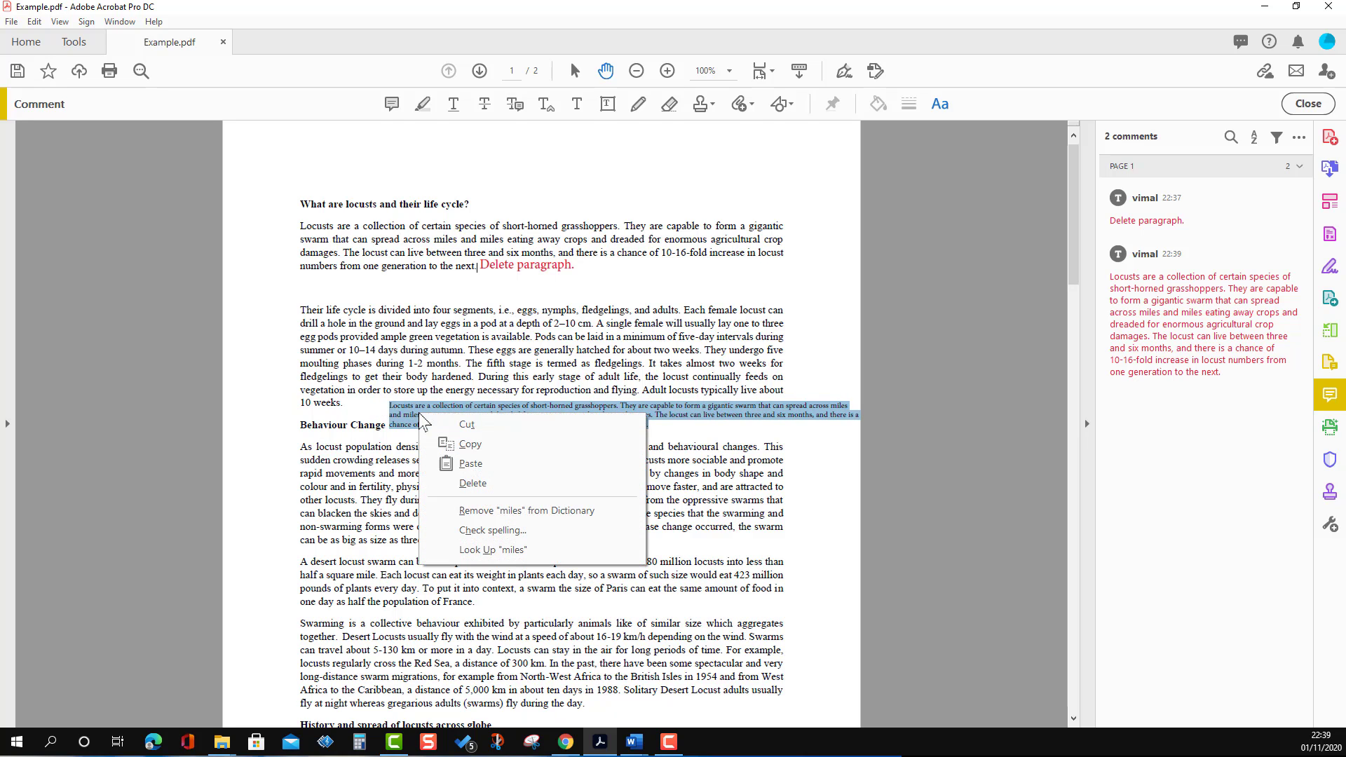
{"action": "left_click", "coordinate": [512, 534]}
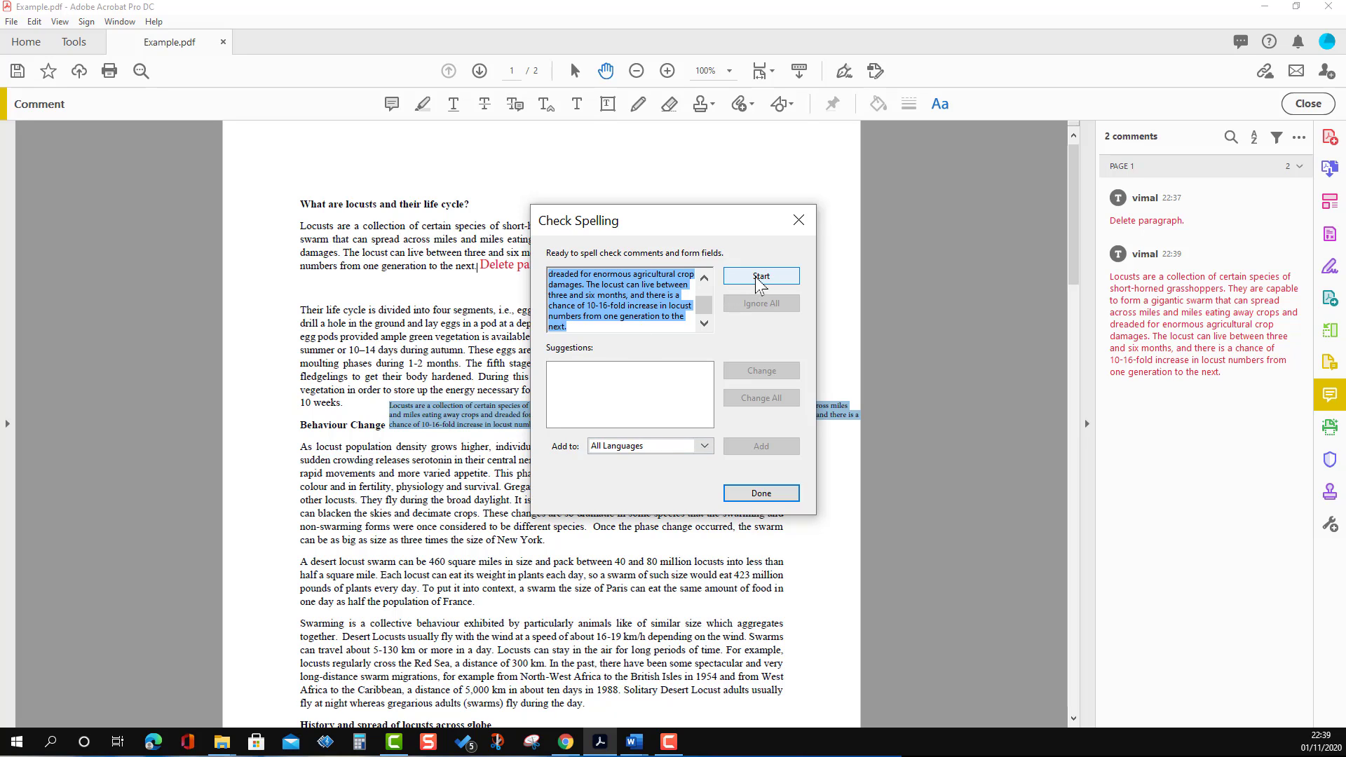
{"action": "left_click", "coordinate": [705, 446]}
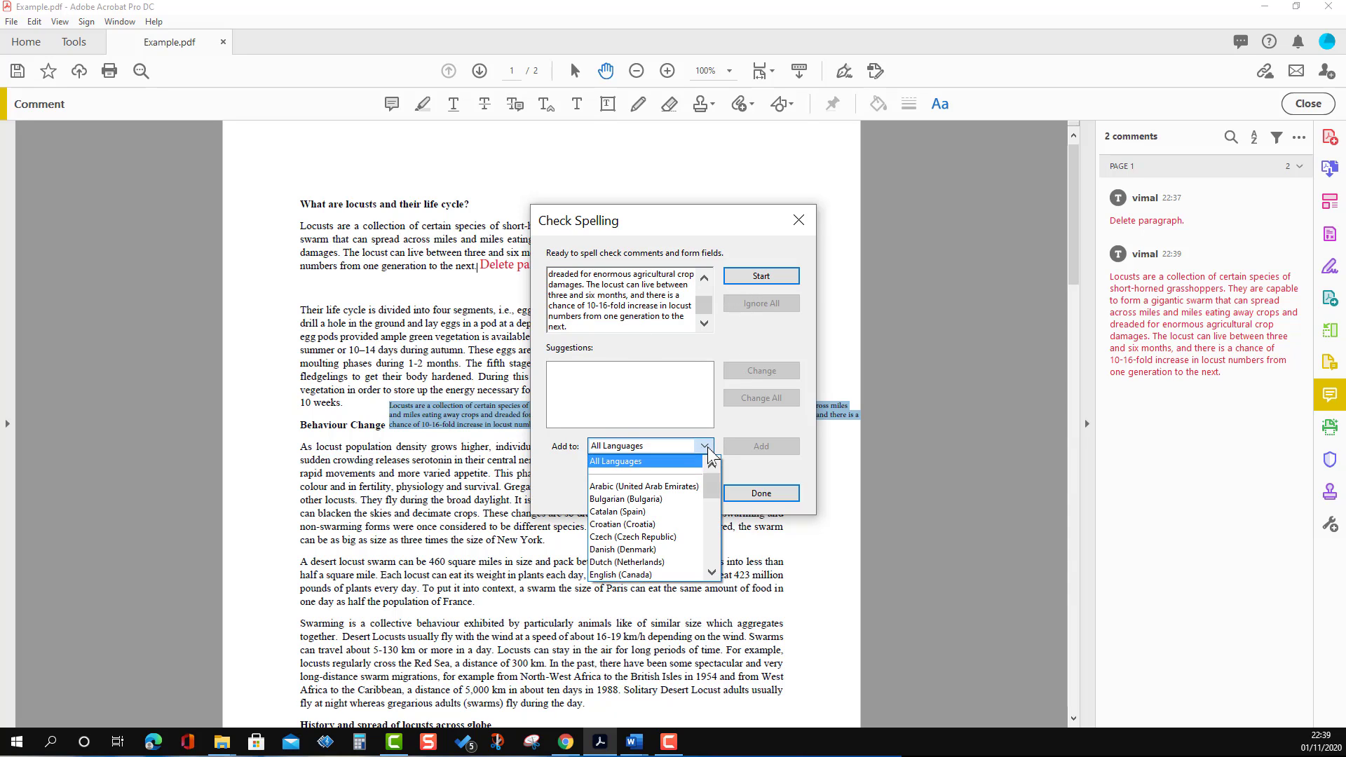
{"action": "scroll", "coordinate": [664, 520], "scroll_direction": "down", "scroll_amount": 2}
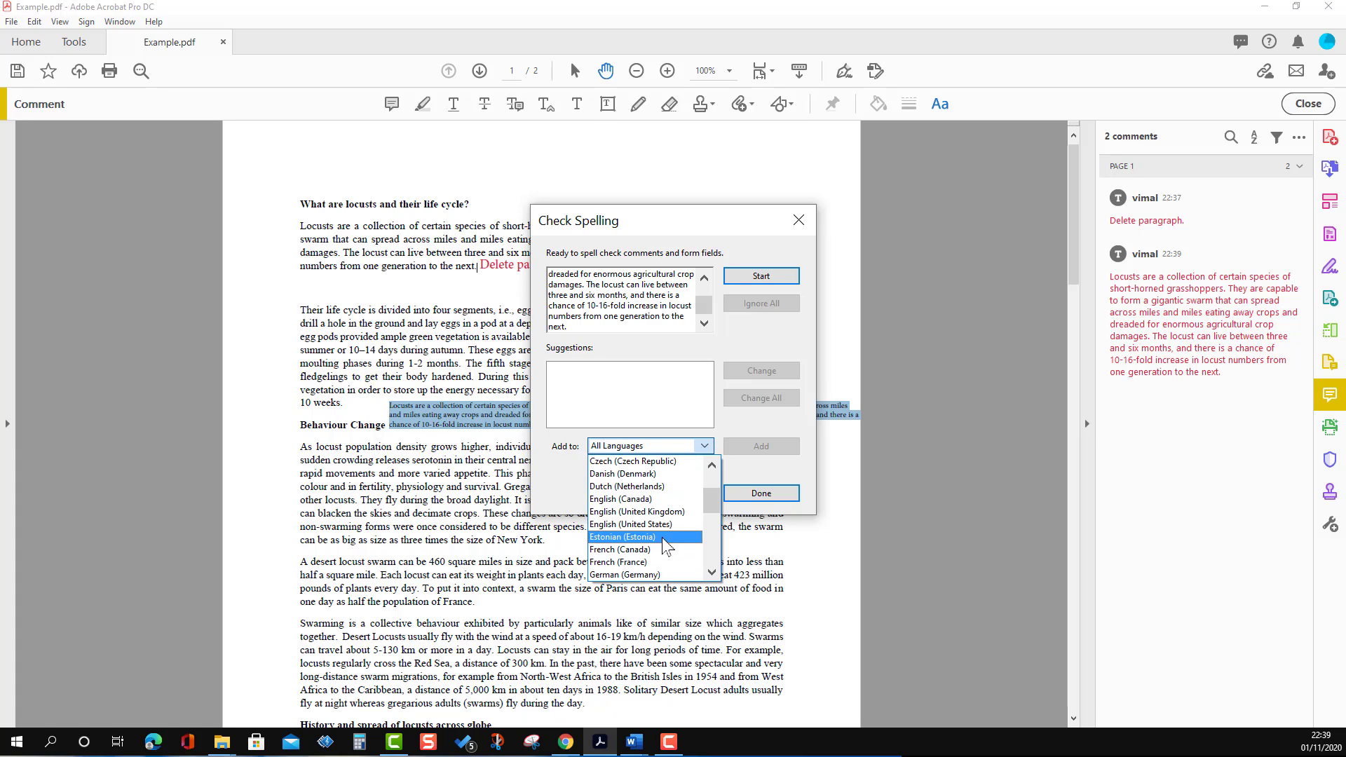
{"action": "left_click", "coordinate": [660, 515]}
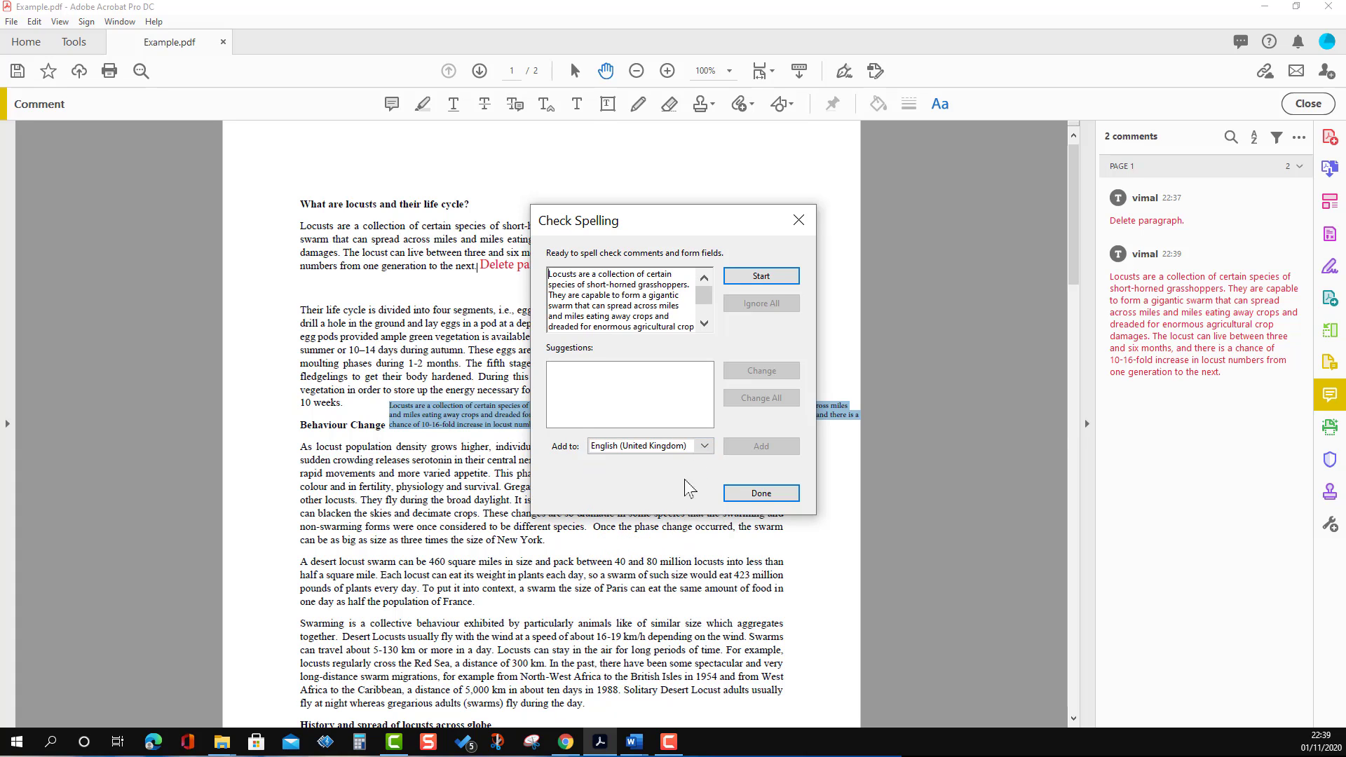
{"action": "left_click", "coordinate": [764, 276]}
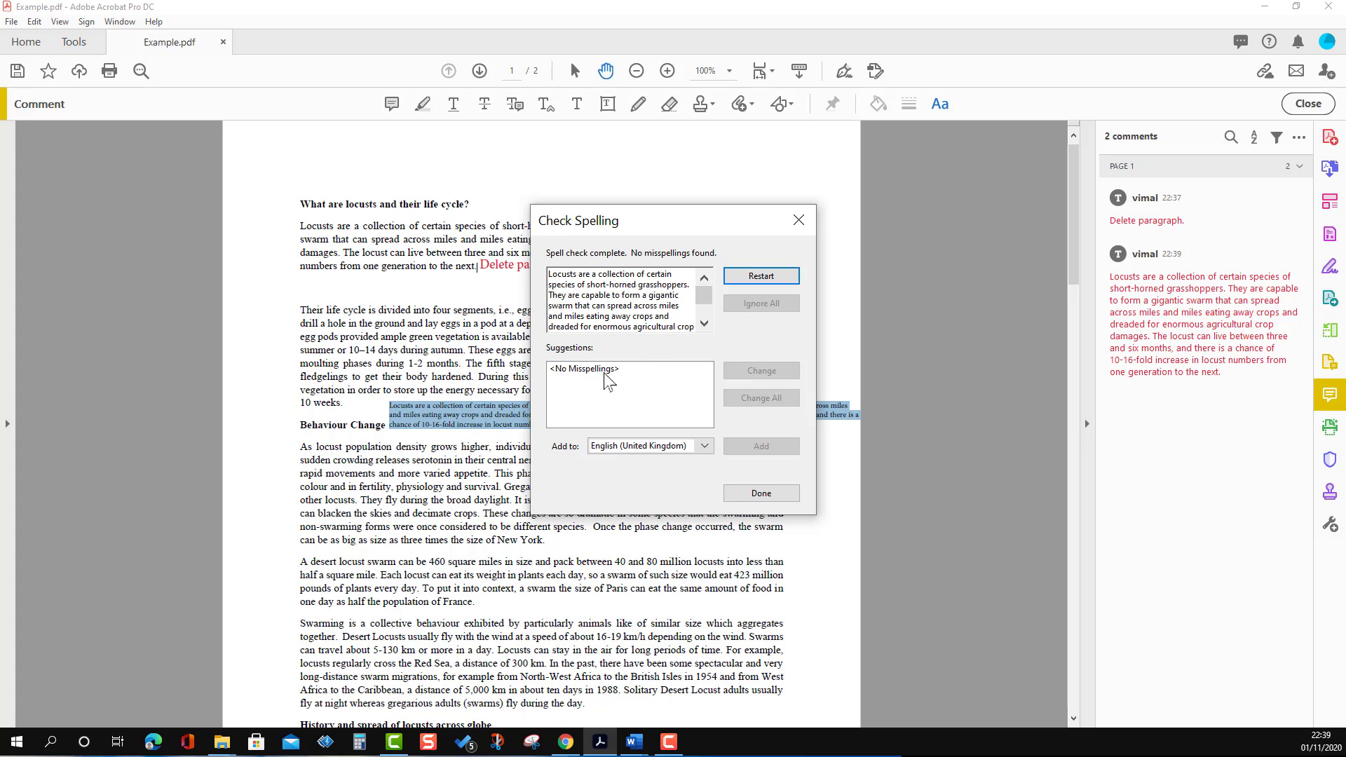
{"action": "left_click", "coordinate": [746, 494]}
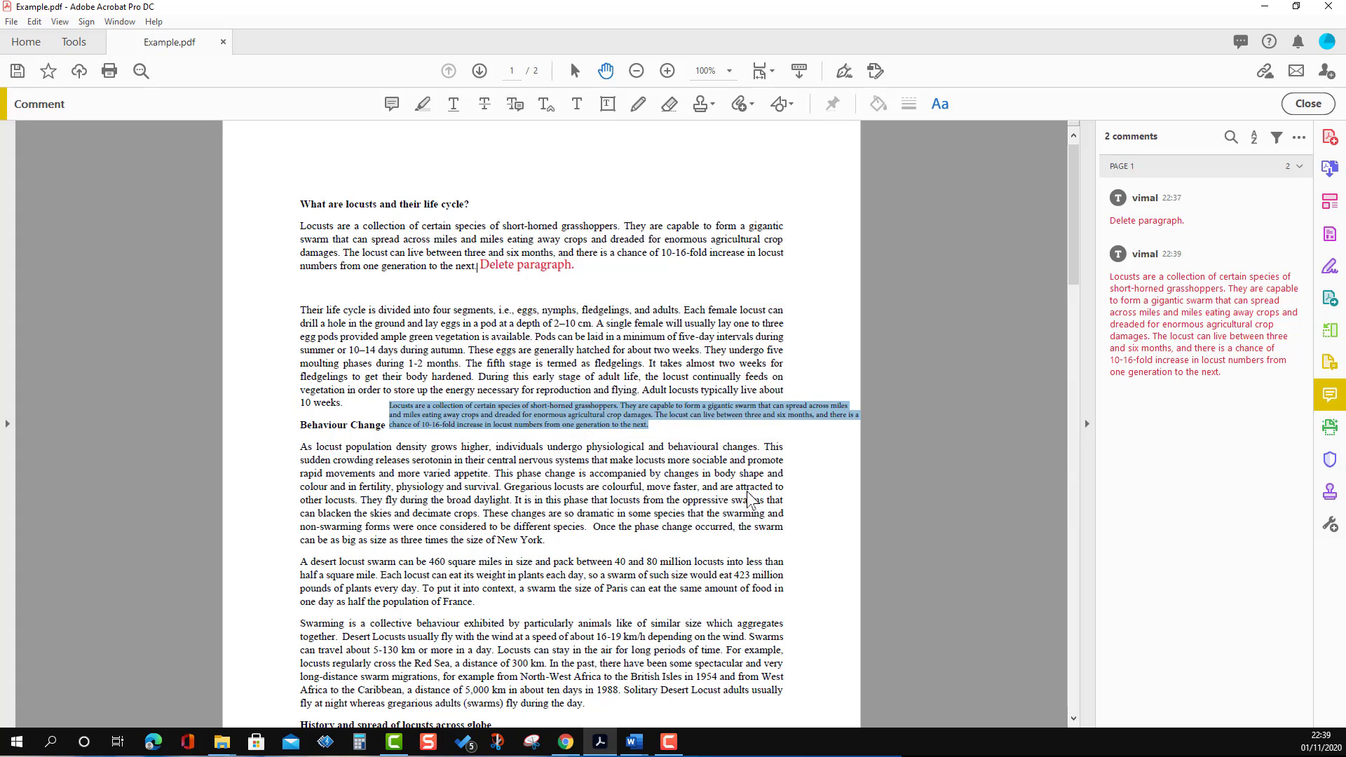
{"action": "left_click", "coordinate": [706, 459]}
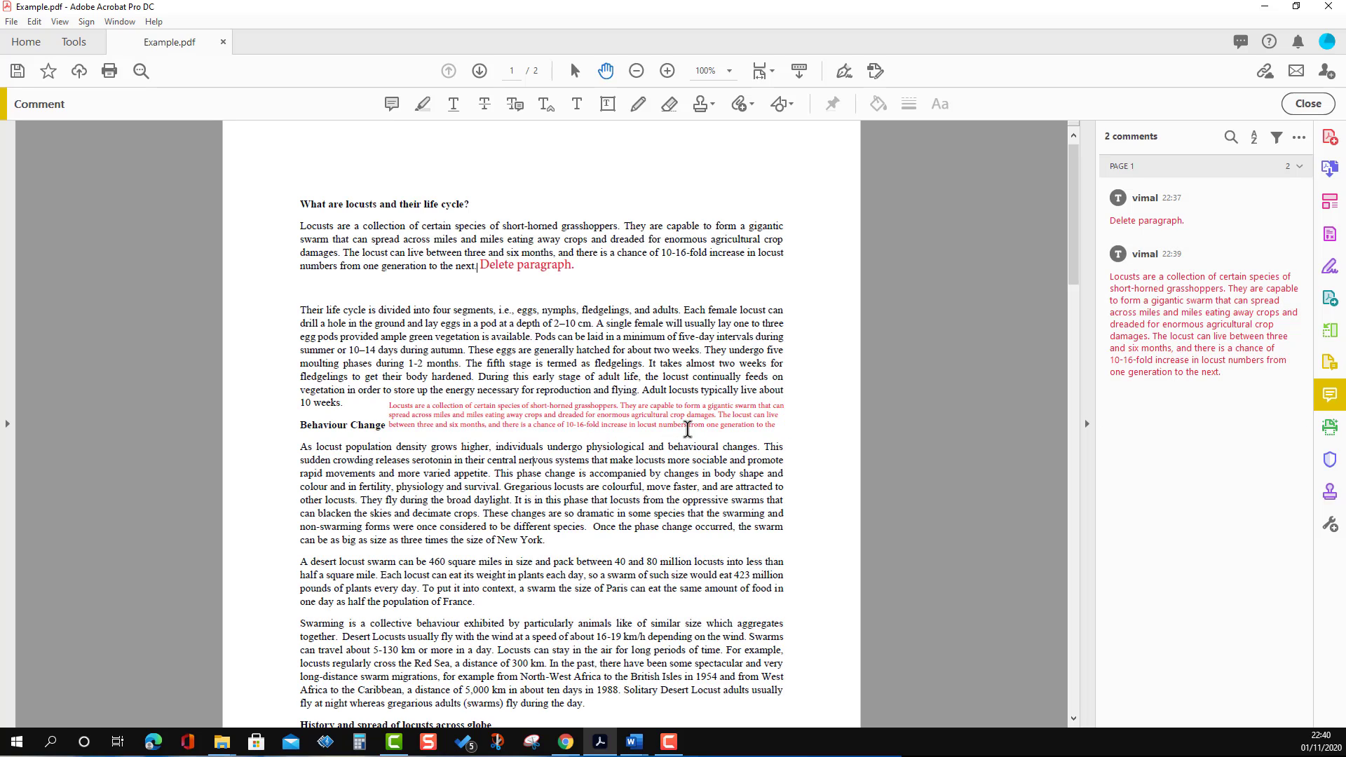
- Set the status of the pasted paragraph comment to Accepted
{"action": "left_click", "coordinate": [679, 423]}
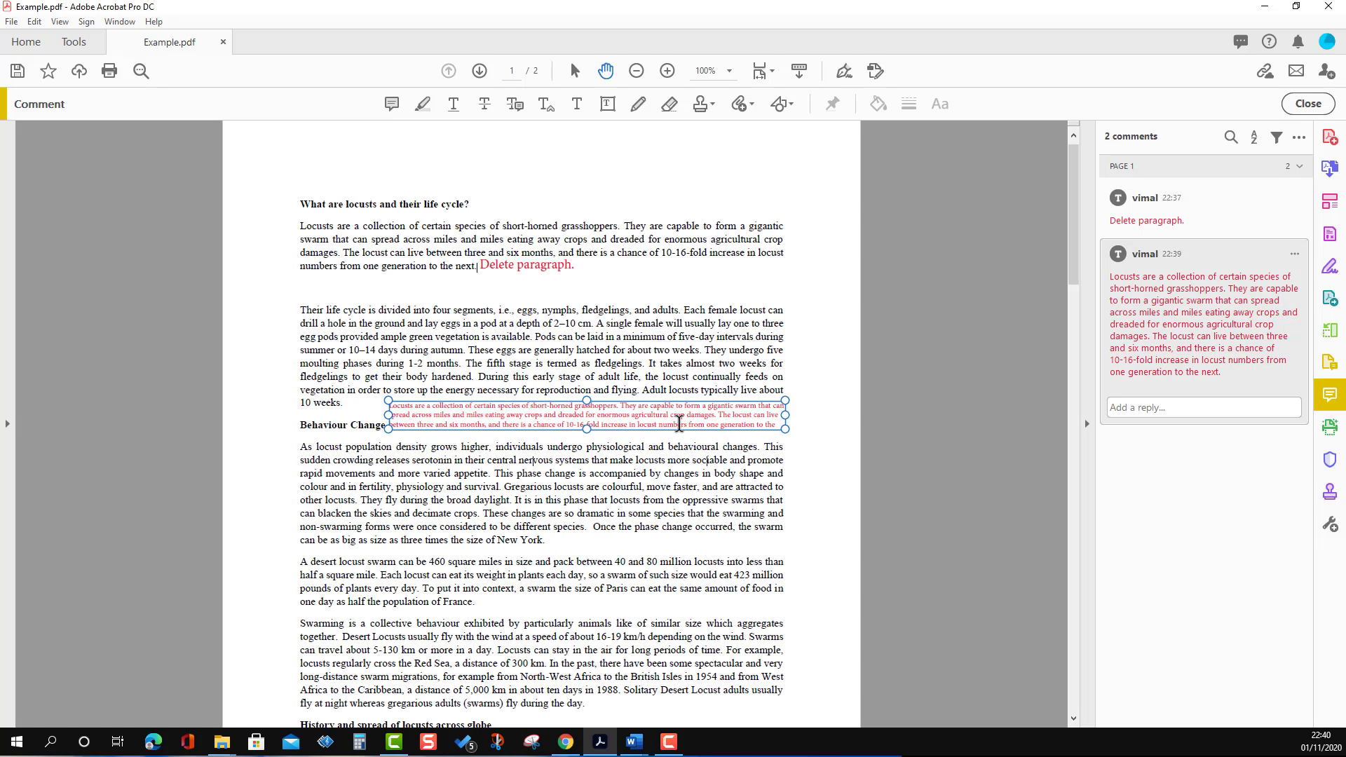
{"action": "right_click", "coordinate": [679, 423]}
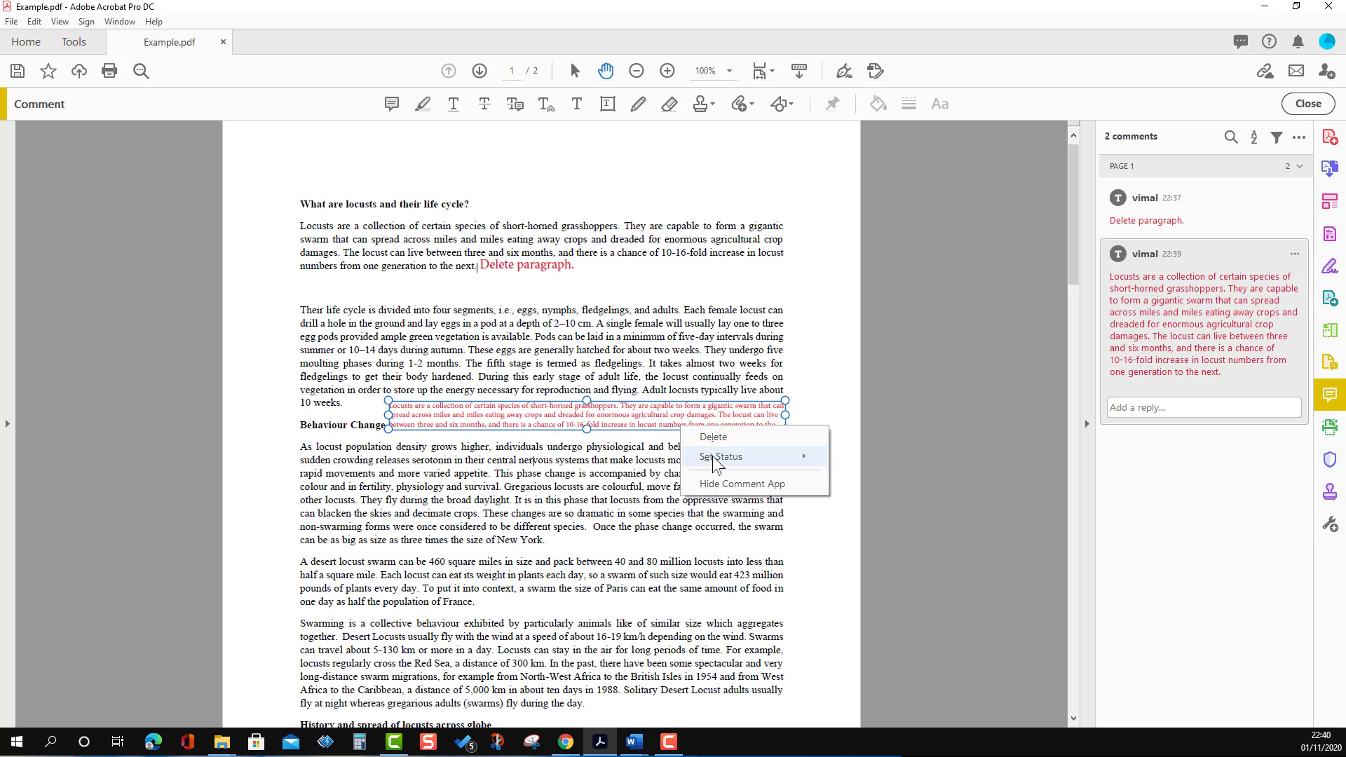
{"action": "mouse_move", "coordinate": [715, 463]}
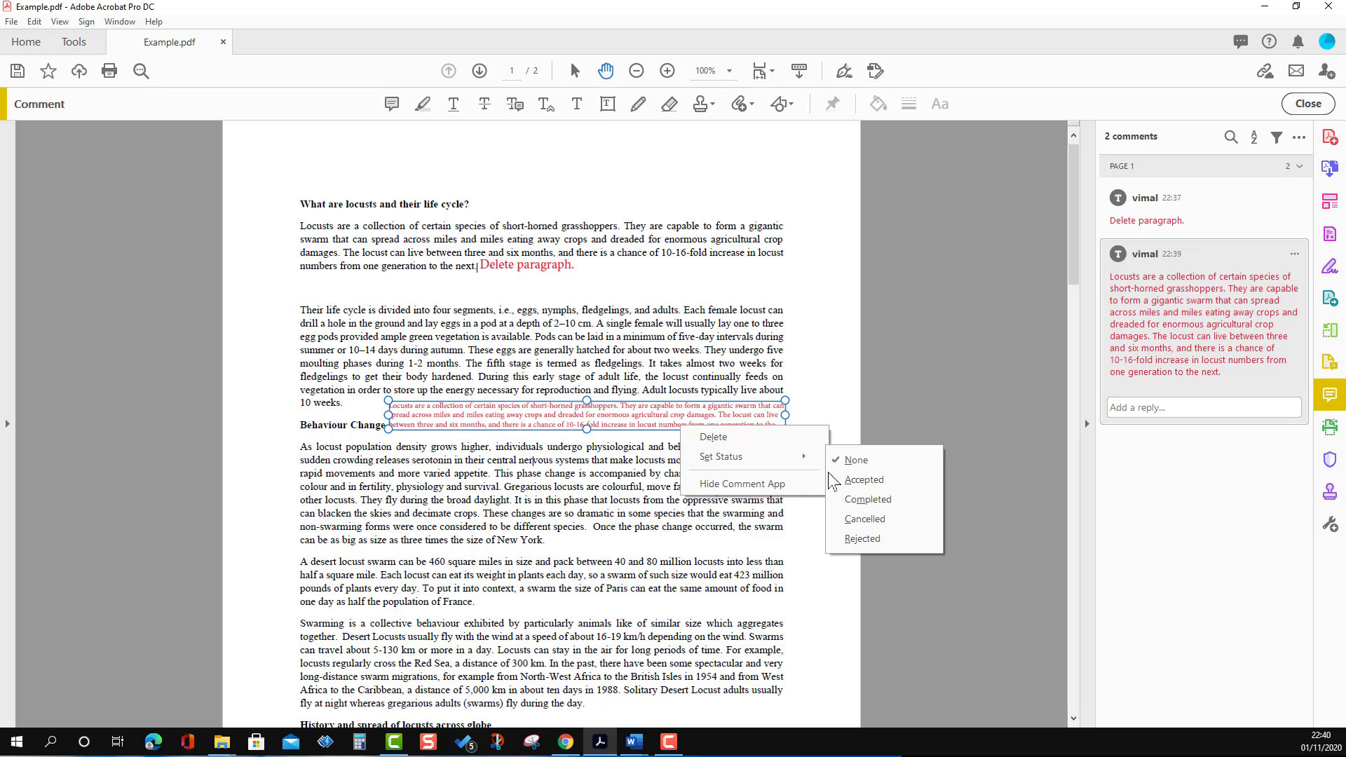
{"action": "left_click", "coordinate": [869, 483]}
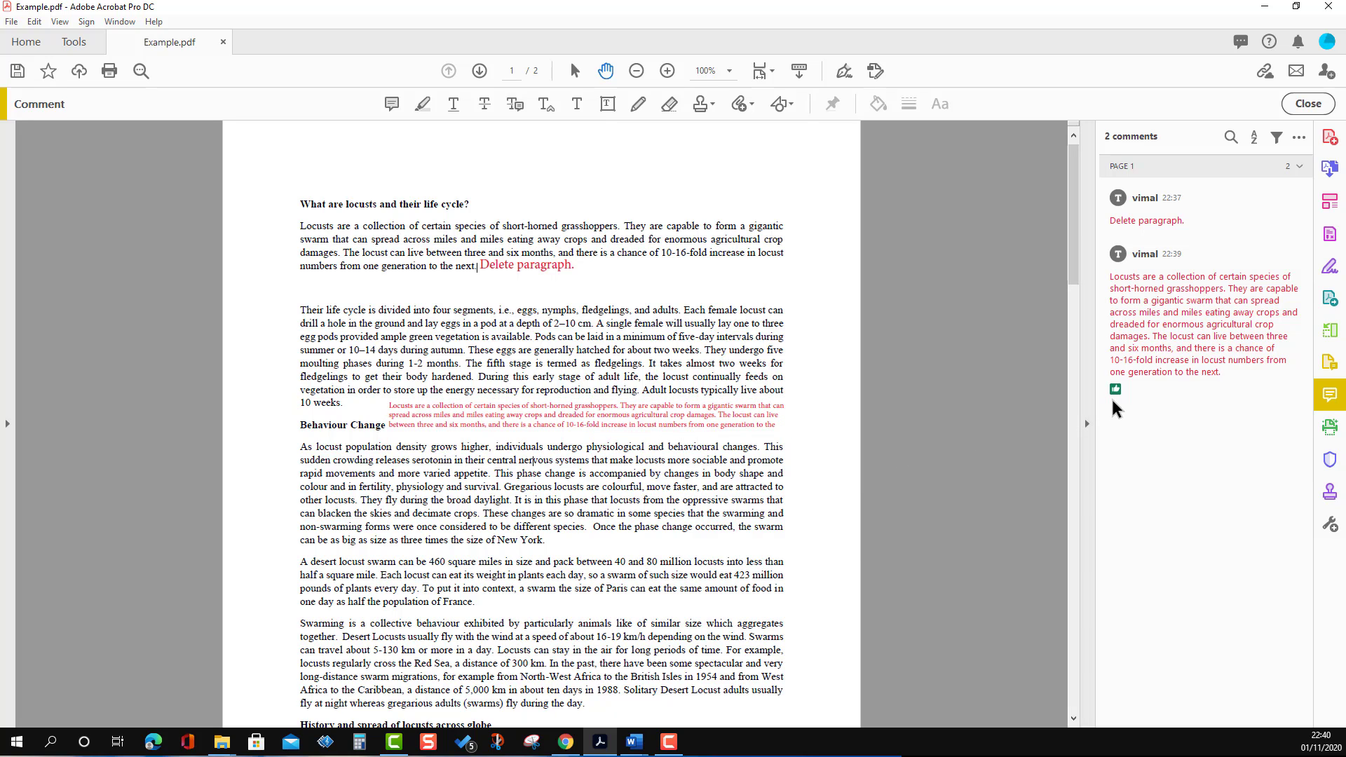
{"action": "mouse_move", "coordinate": [1116, 395]}
- Set the status of the "Delete paragraph." comment to Rejected
{"action": "left_click", "coordinate": [556, 269]}
{"action": "left_click", "coordinate": [556, 269]}
{"action": "left_click", "coordinate": [556, 272]}
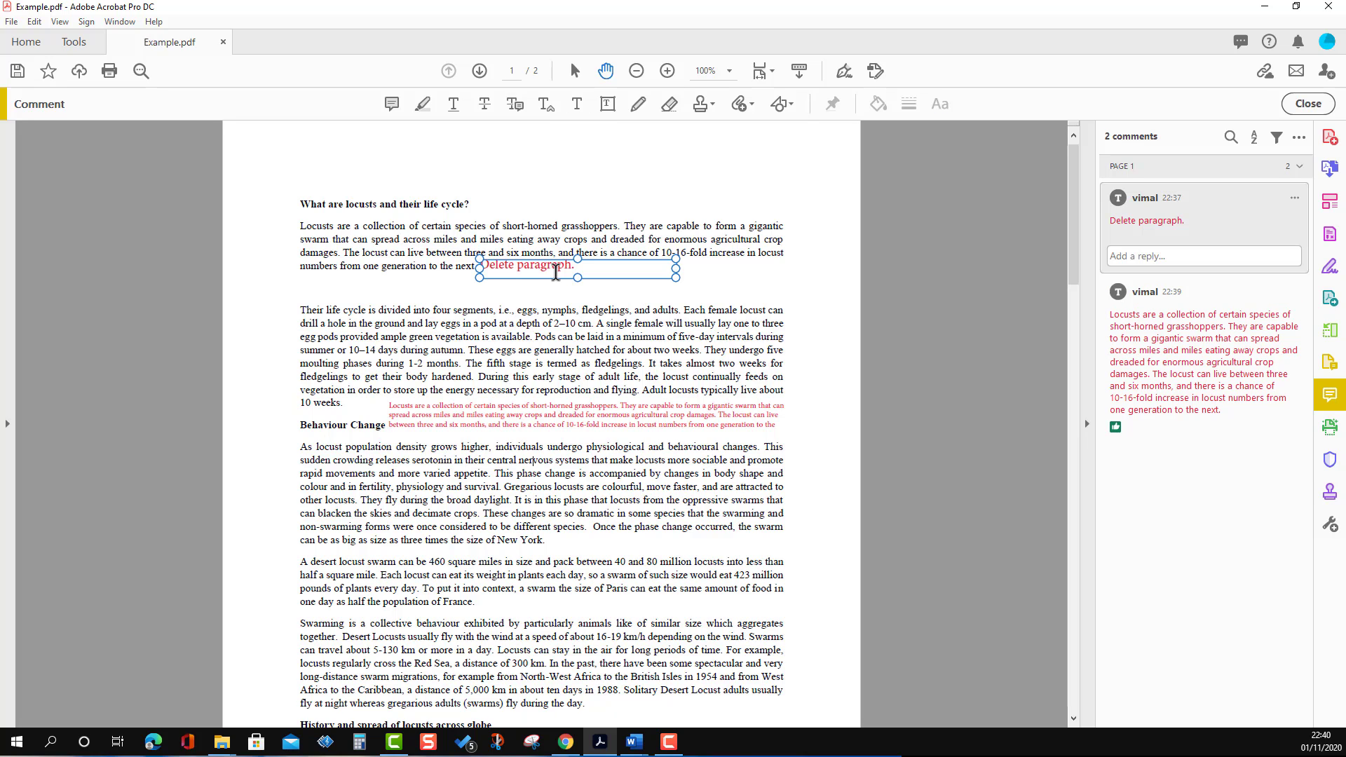
{"action": "right_click", "coordinate": [557, 278]}
{"action": "mouse_move", "coordinate": [587, 315]}
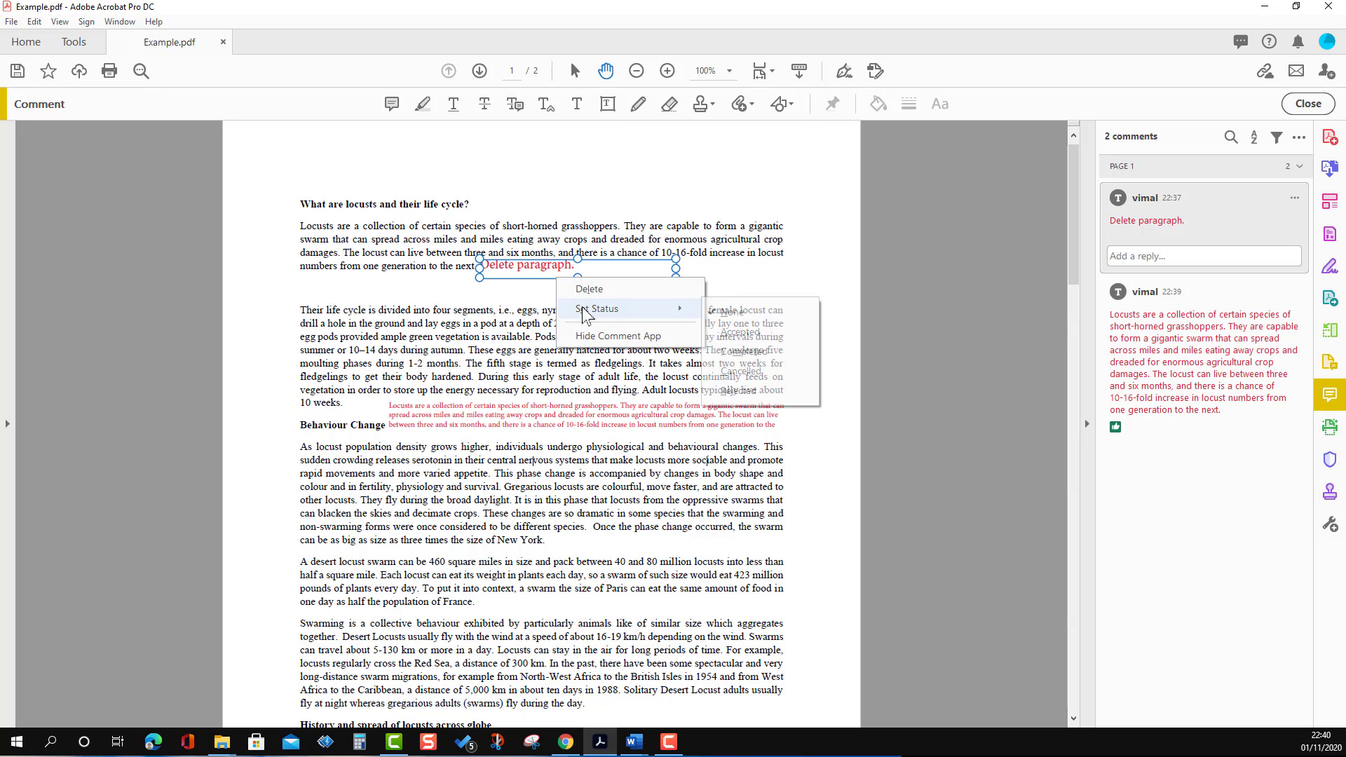
{"action": "left_click", "coordinate": [755, 372]}
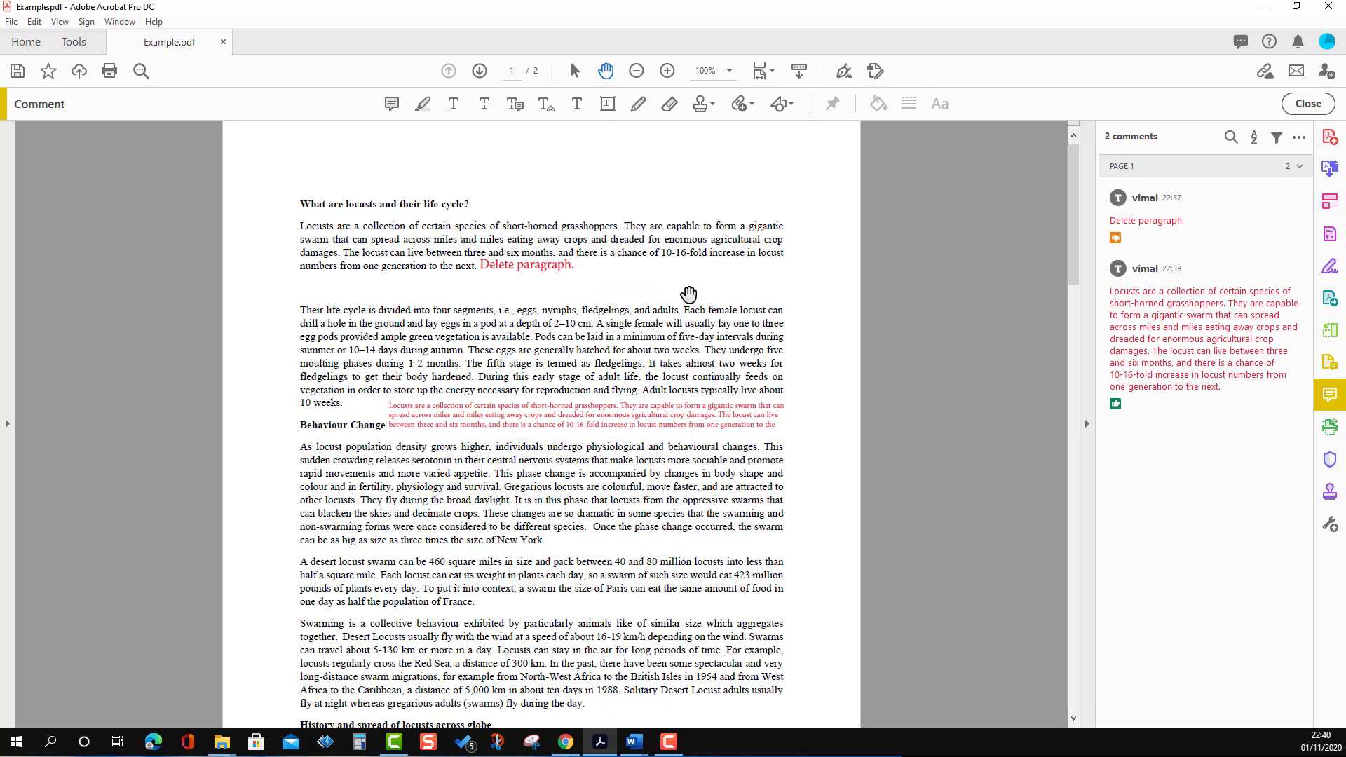
{"action": "mouse_move", "coordinate": [1116, 239]}
{"action": "mouse_move", "coordinate": [1116, 406]}
- Filter the comments to those with the status Accepted
{"action": "left_click", "coordinate": [1276, 137]}
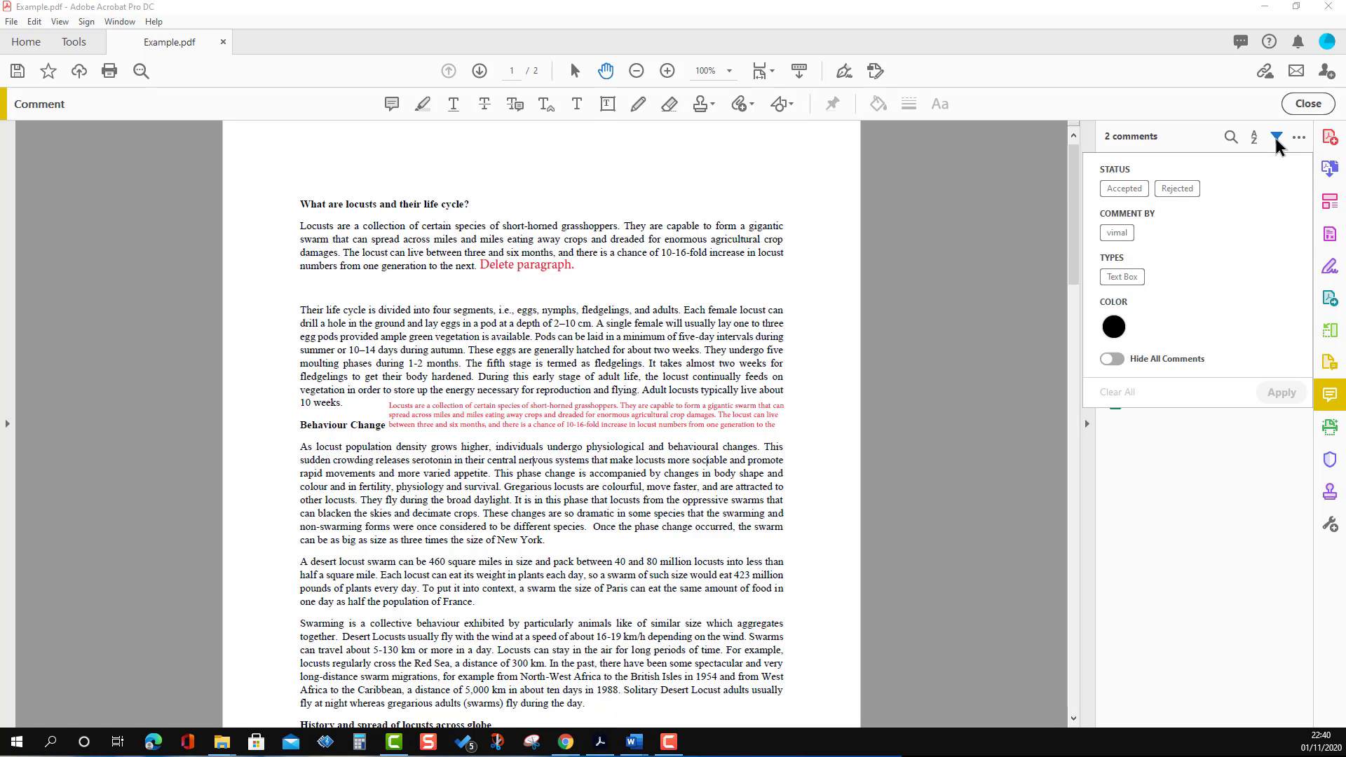
{"action": "left_click", "coordinate": [1125, 189]}
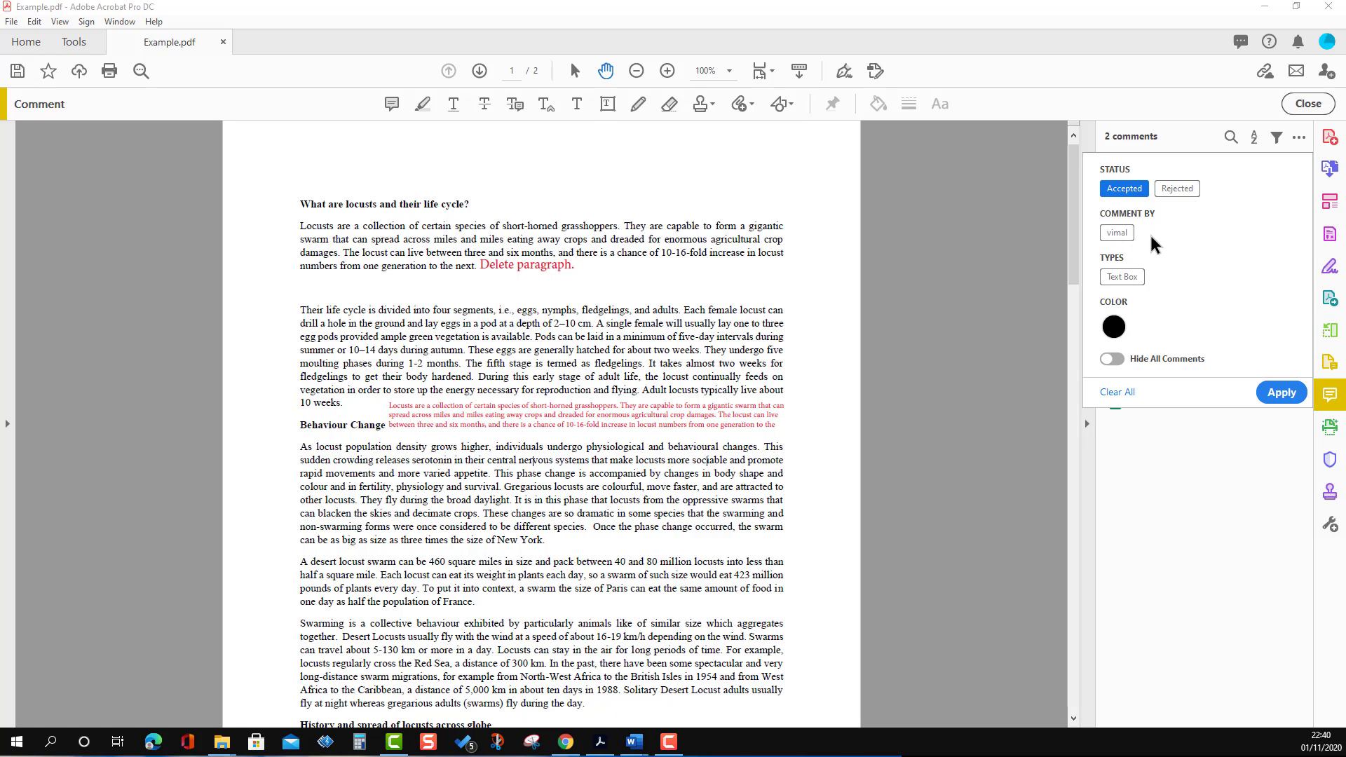
{"action": "left_click", "coordinate": [1284, 393]}
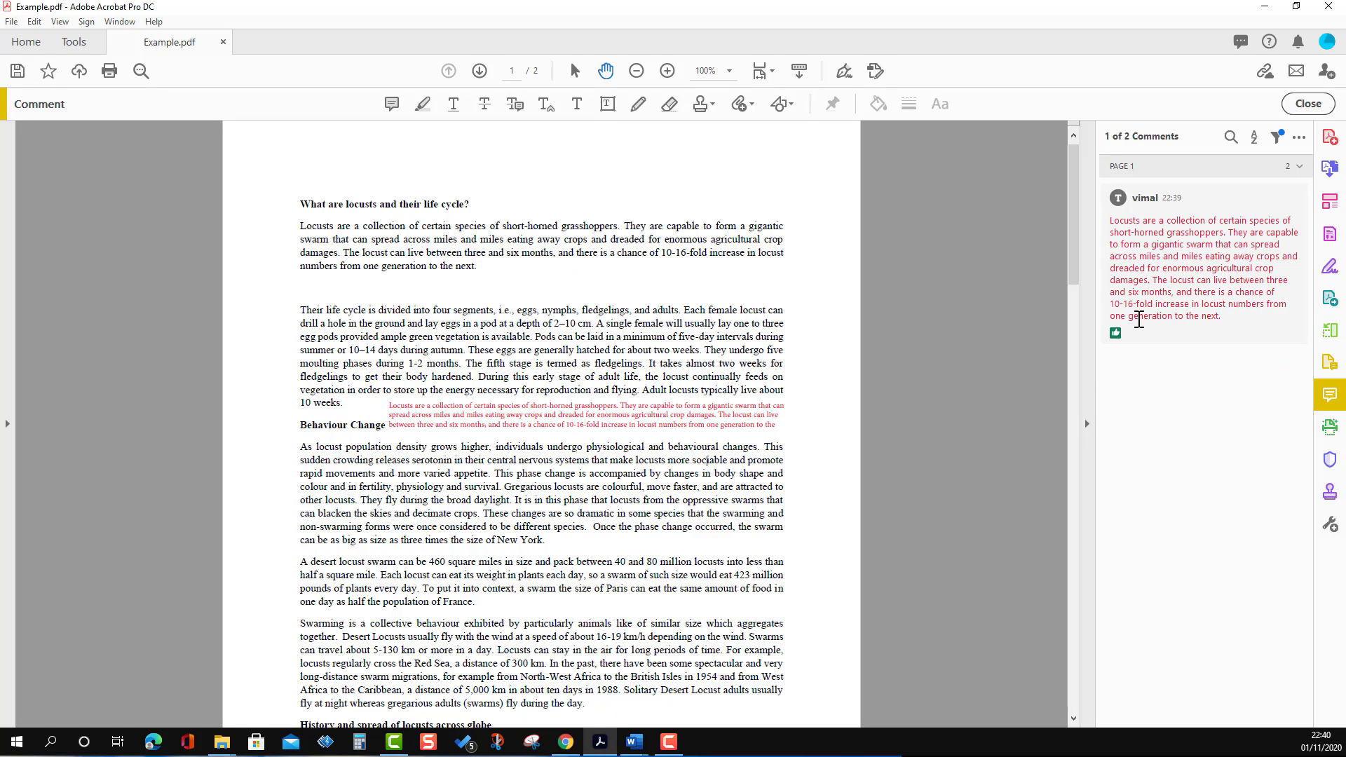
- Change the comment filter to the status Rejected only
{"action": "left_click", "coordinate": [1280, 137]}
{"action": "left_click", "coordinate": [1176, 190]}
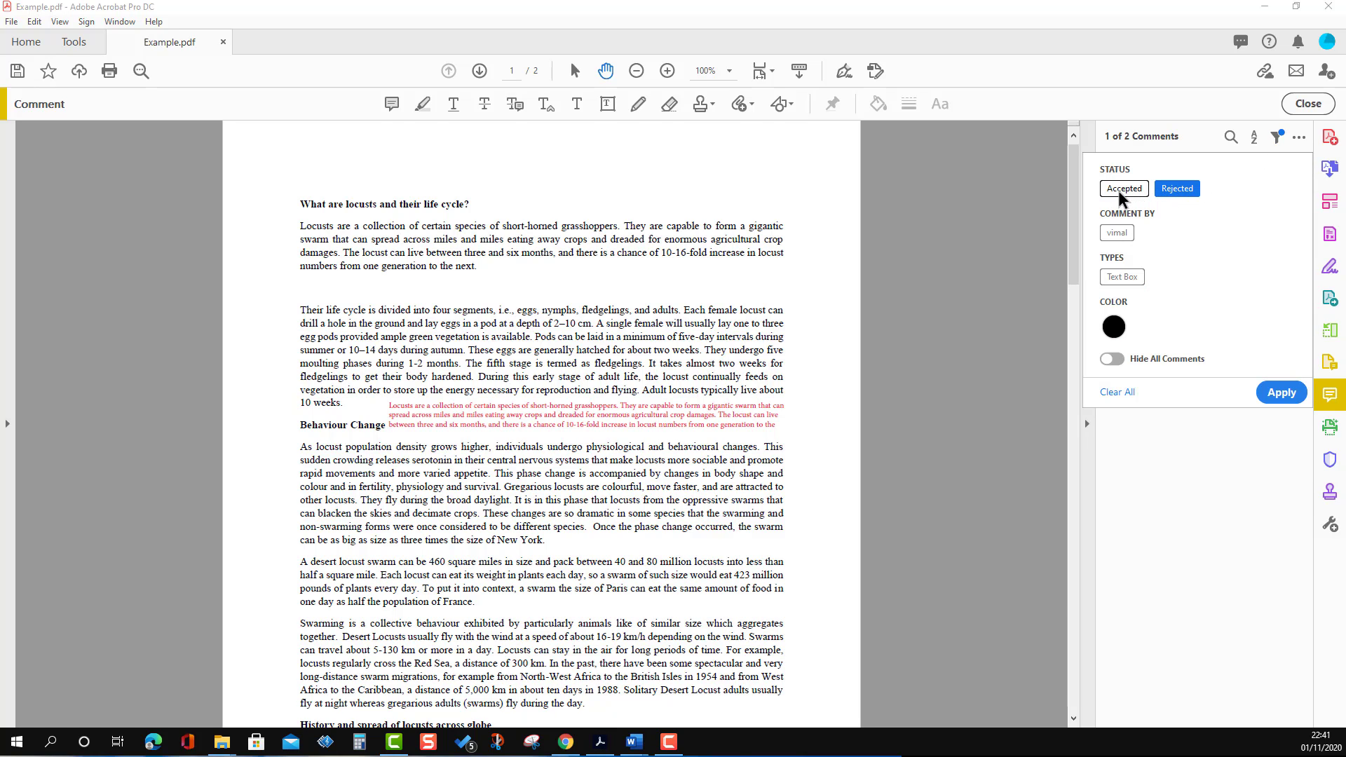
{"action": "left_click", "coordinate": [1282, 394]}
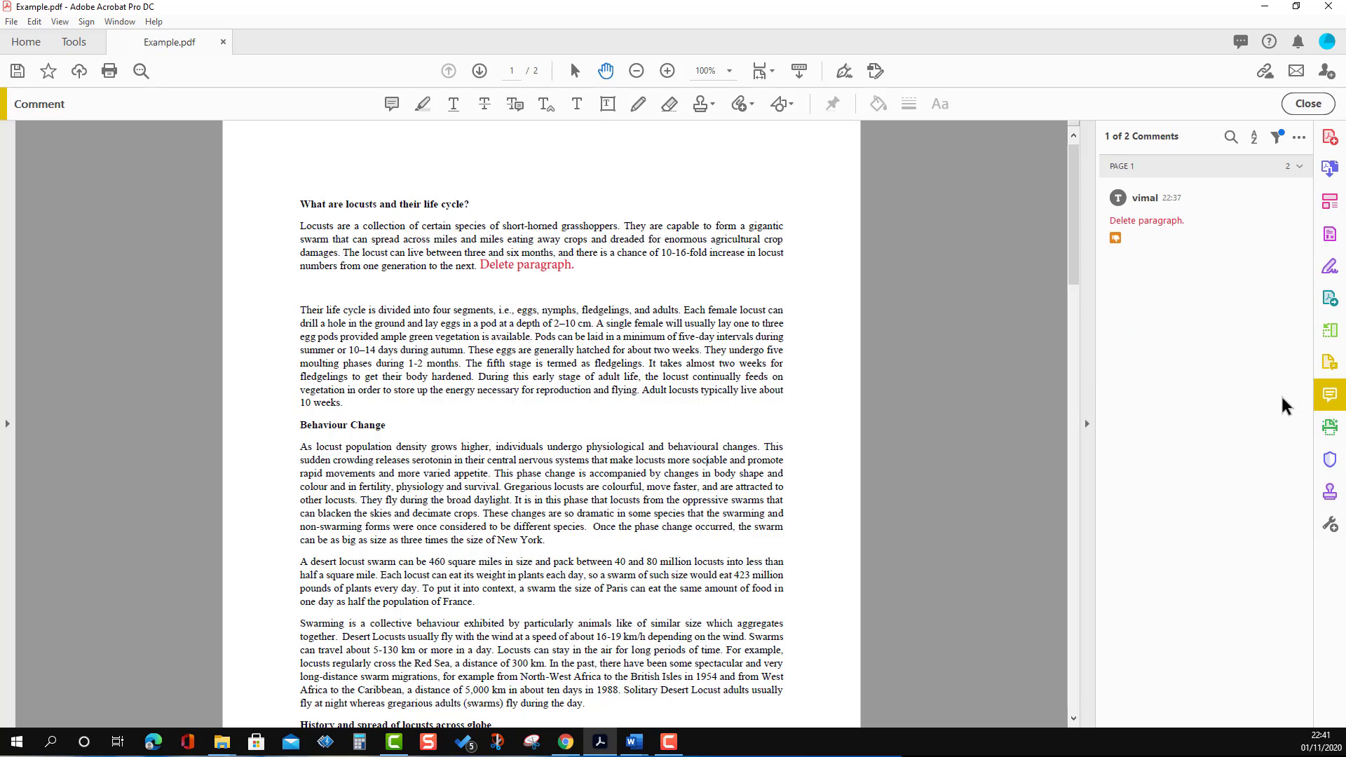
- Extend the comment filter to include both Accepted and Rejected comments
{"action": "left_click", "coordinate": [1277, 139]}
{"action": "left_click", "coordinate": [1126, 187]}
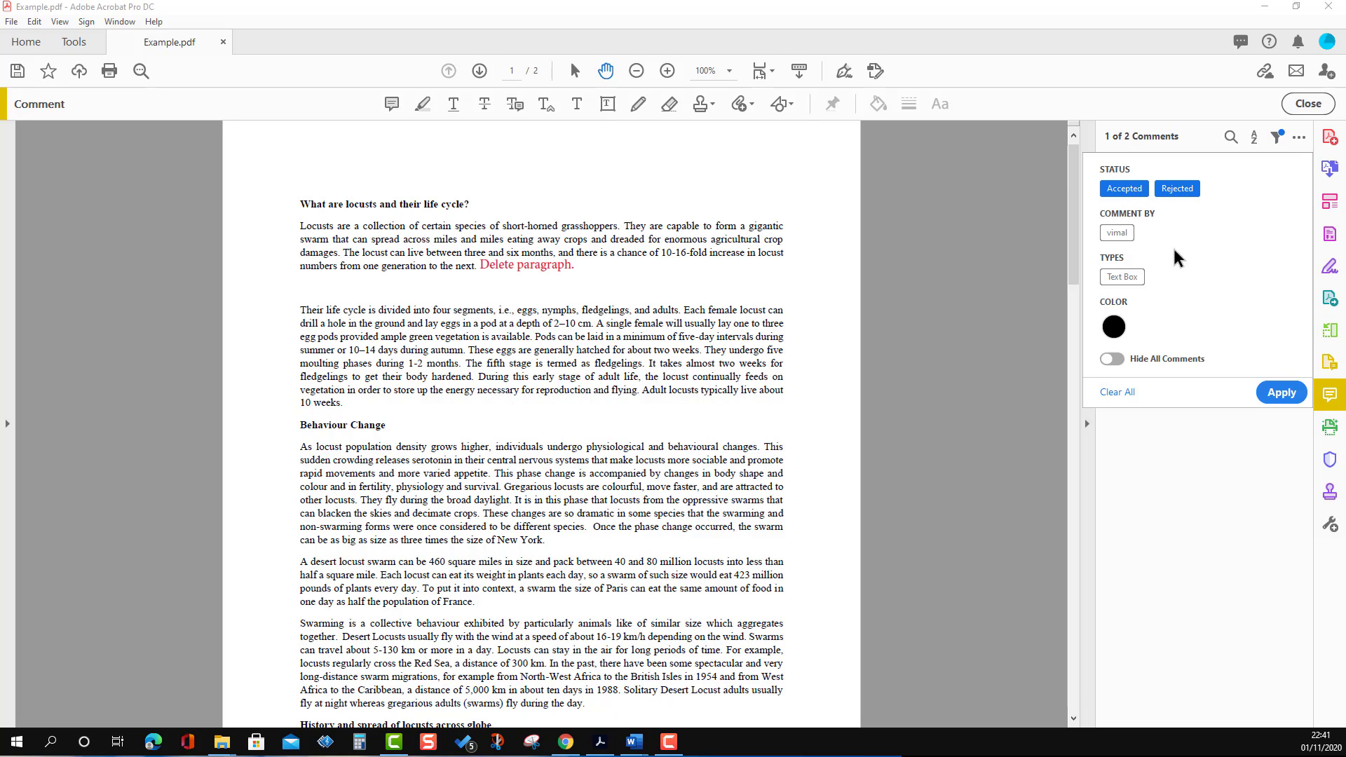
{"action": "left_click", "coordinate": [1272, 389]}
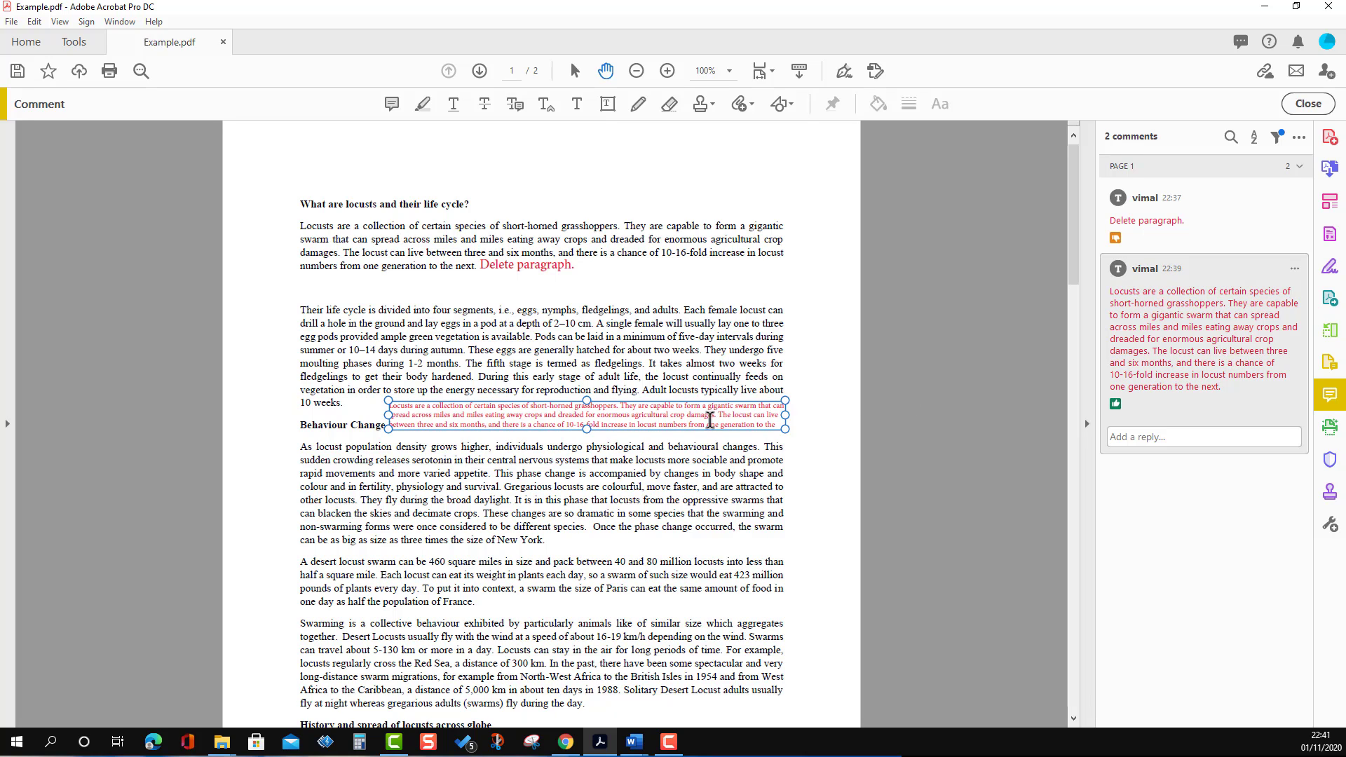
- Delete the pasted paragraph comment and undo the deletion
{"action": "left_click", "coordinate": [584, 429]}
{"action": "right_click", "coordinate": [574, 426]}
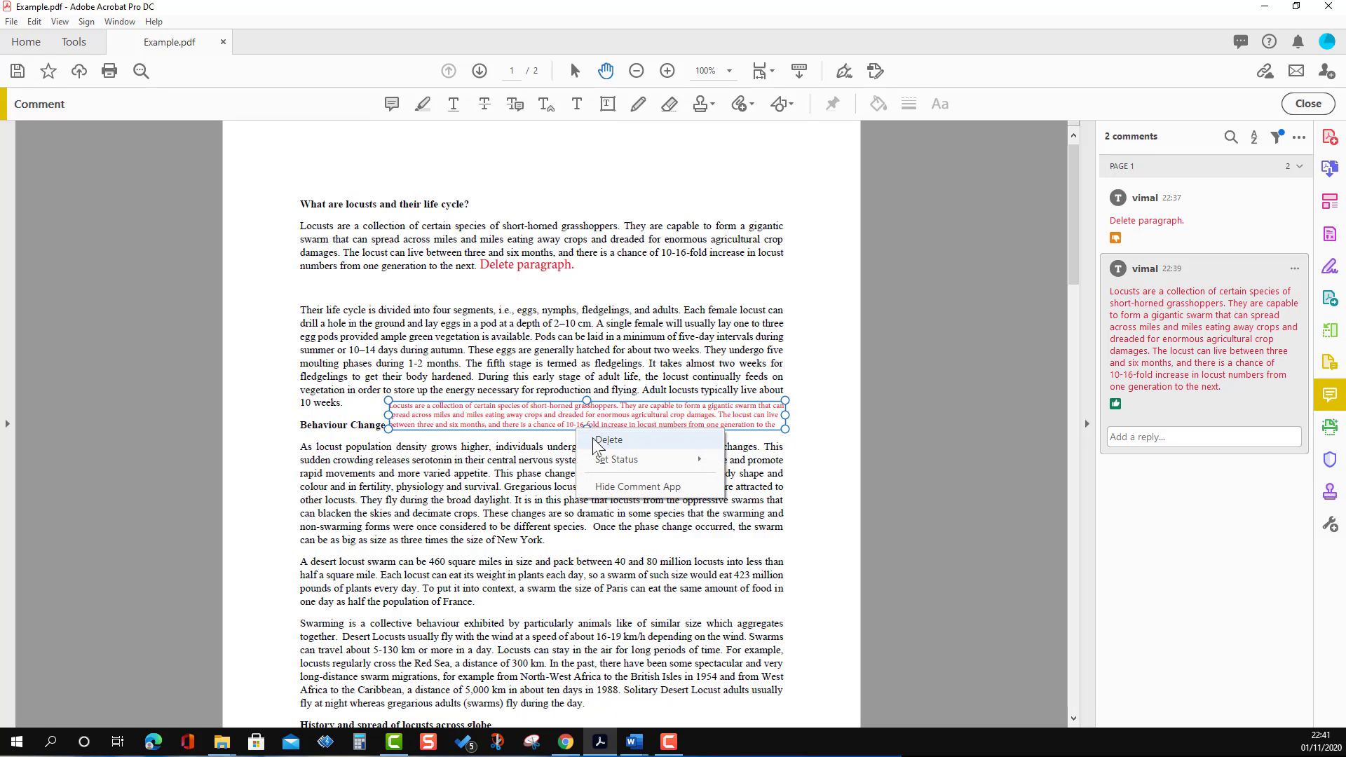
{"action": "left_click", "coordinate": [607, 441]}
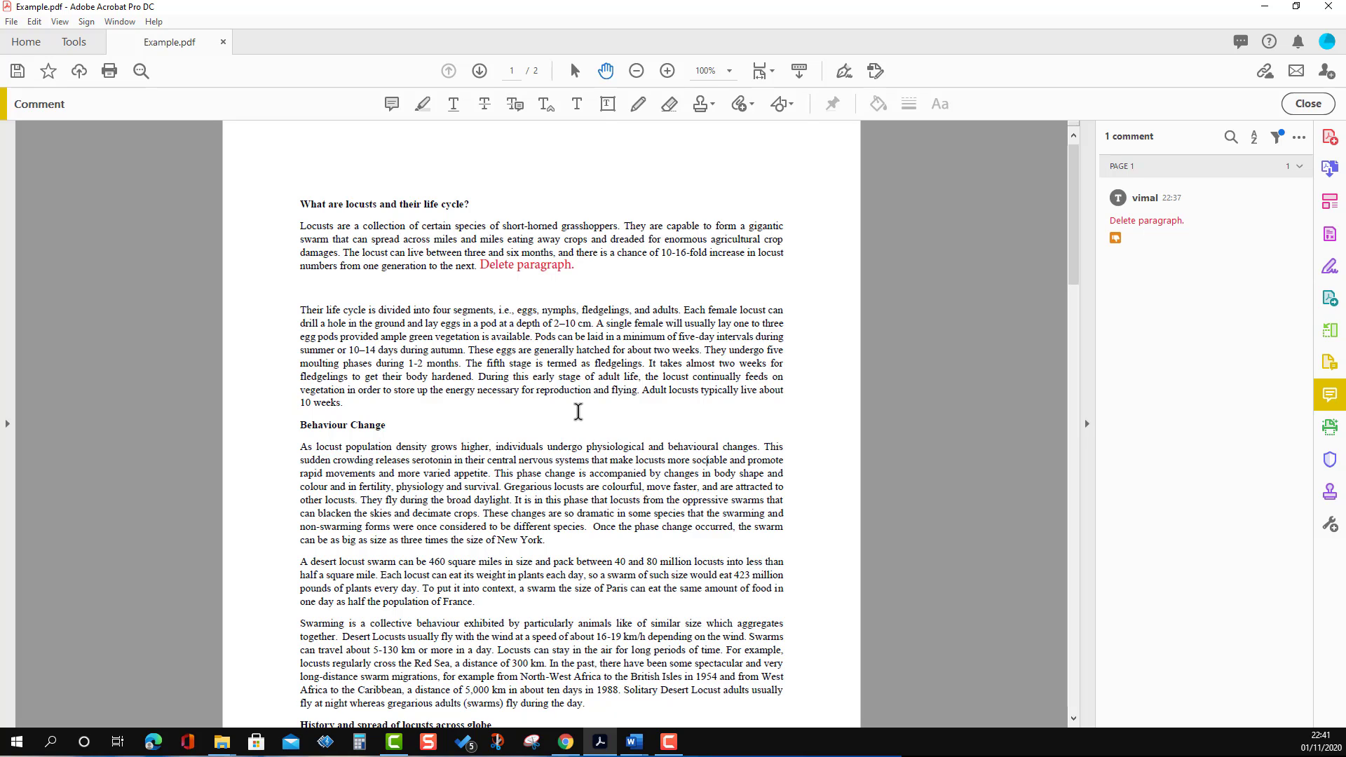
{"action": "key", "text": "ctrl+z"}
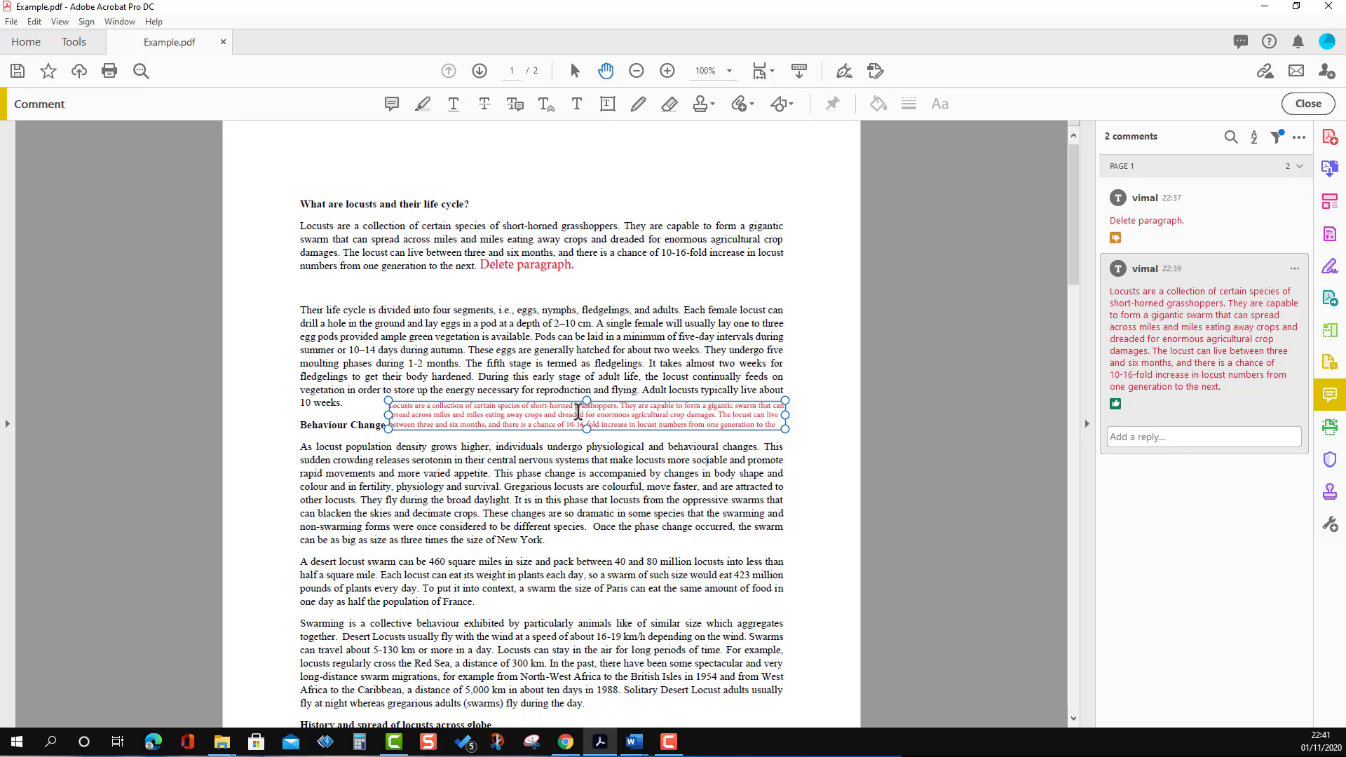
{"action": "left_click", "coordinate": [596, 441]}
{"action": "left_click", "coordinate": [604, 426]}
{"action": "key", "text": "Escape"}
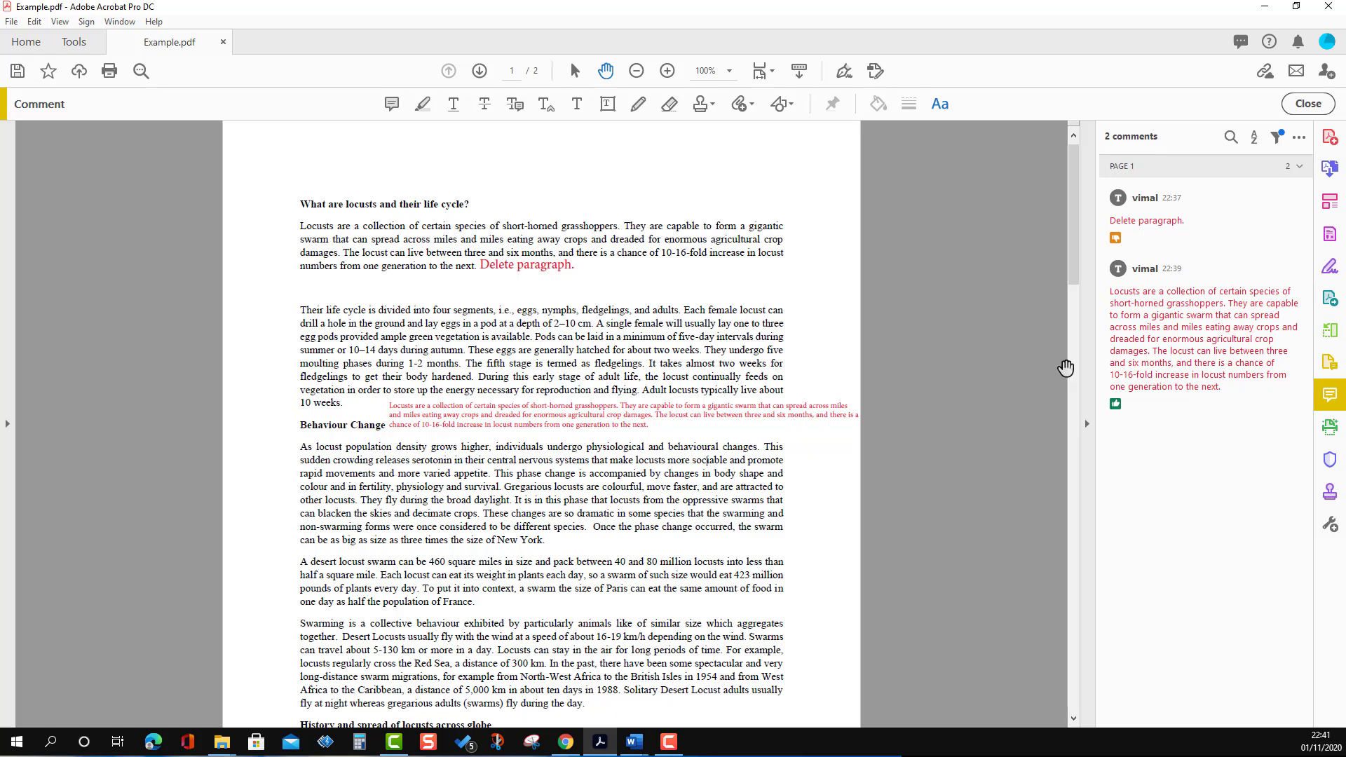
- Post the reply "Comment 2" to the pasted paragraph comment
{"action": "left_click", "coordinate": [1146, 362]}
{"action": "left_click", "coordinate": [1153, 438]}
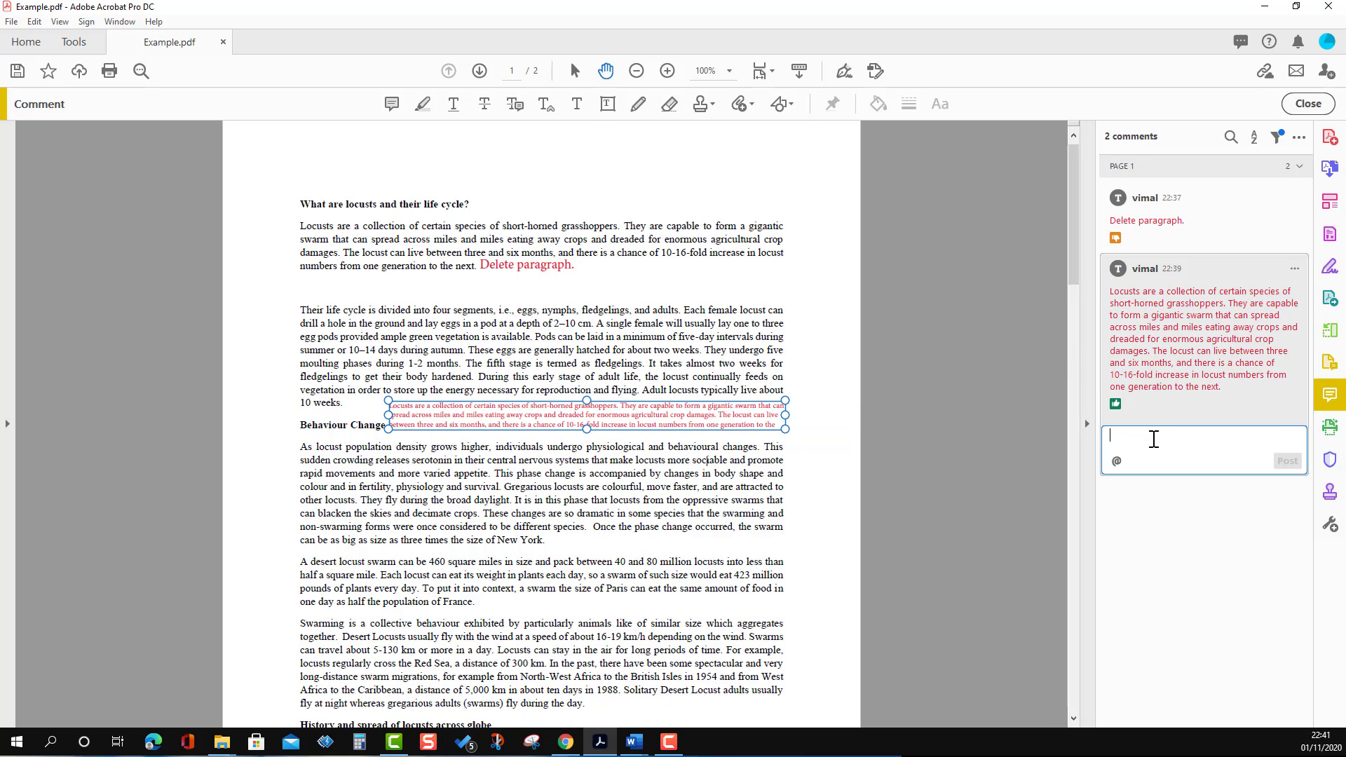
{"action": "type", "text": "Comment 2"}
{"action": "left_click", "coordinate": [1288, 463]}
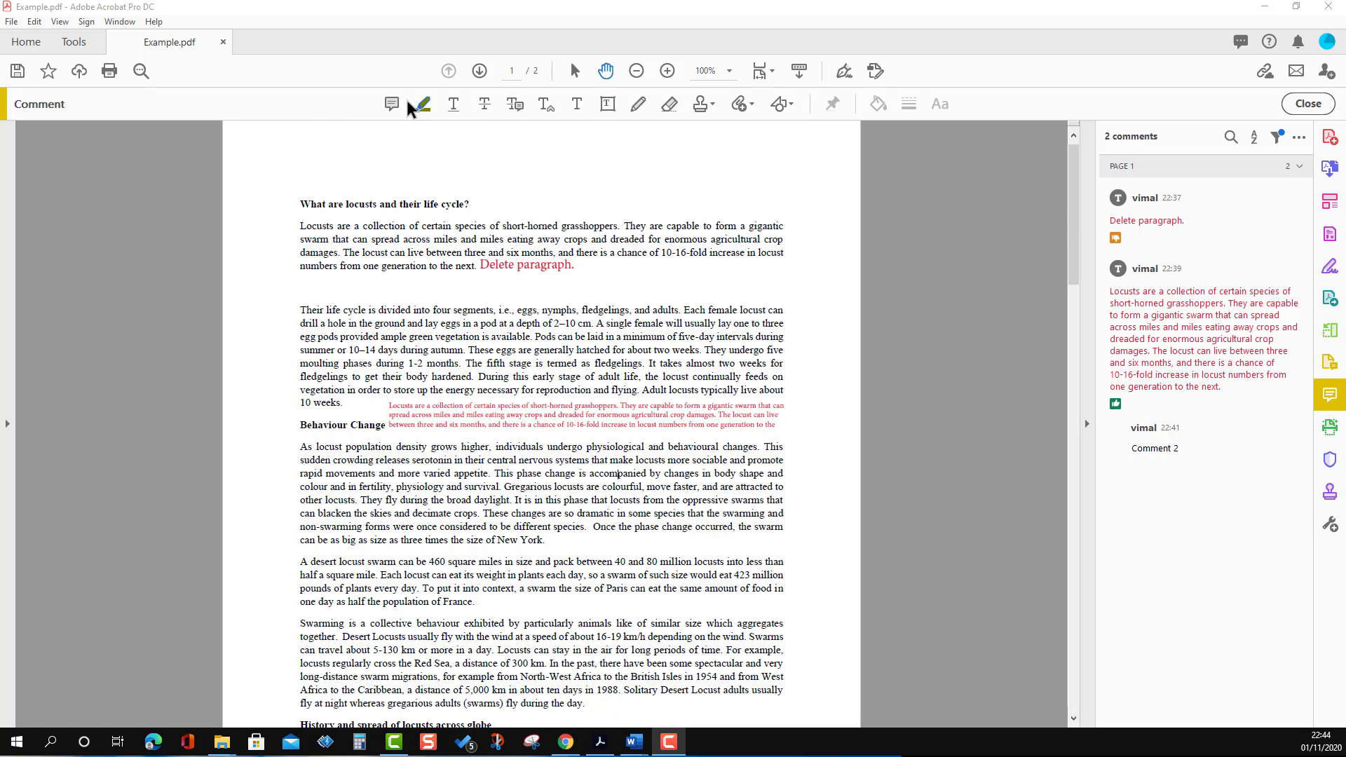
- Close the commenting tools and open the "Delete paragraph." text comment on the page for editing
{"action": "left_click", "coordinate": [1307, 104]}
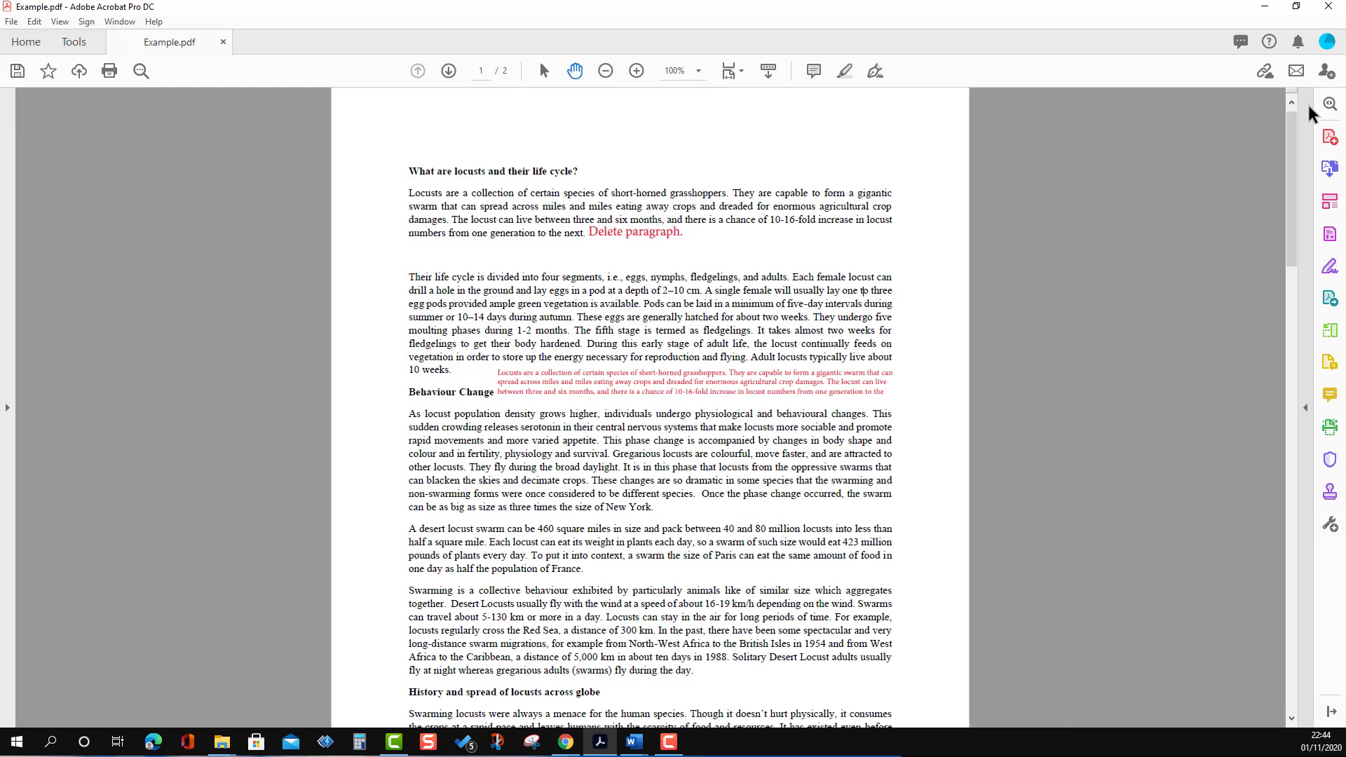
{"action": "left_click", "coordinate": [660, 234]}
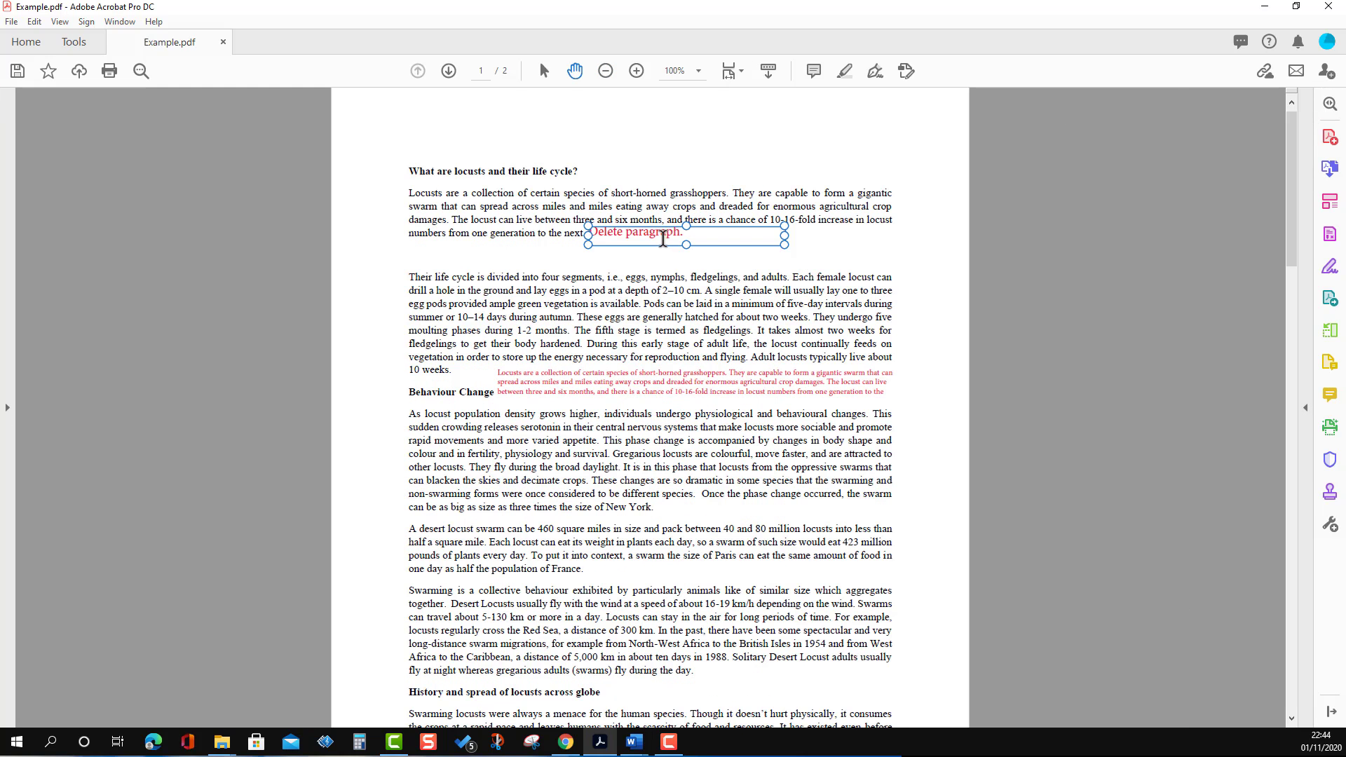
{"action": "left_click", "coordinate": [661, 234]}
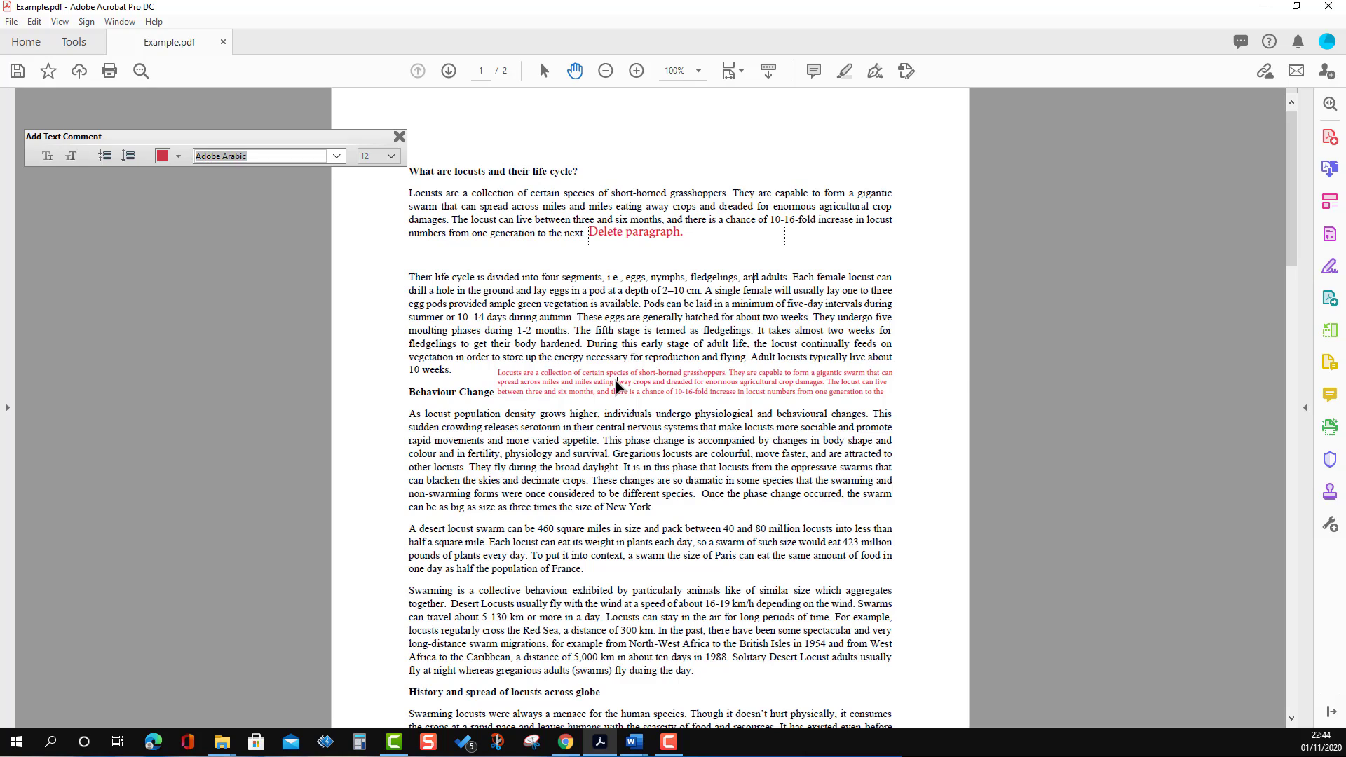
- Decrease and slightly increase the line spacing of the pasted paragraph comment, and change its text colour to olive
{"action": "left_click", "coordinate": [617, 385]}
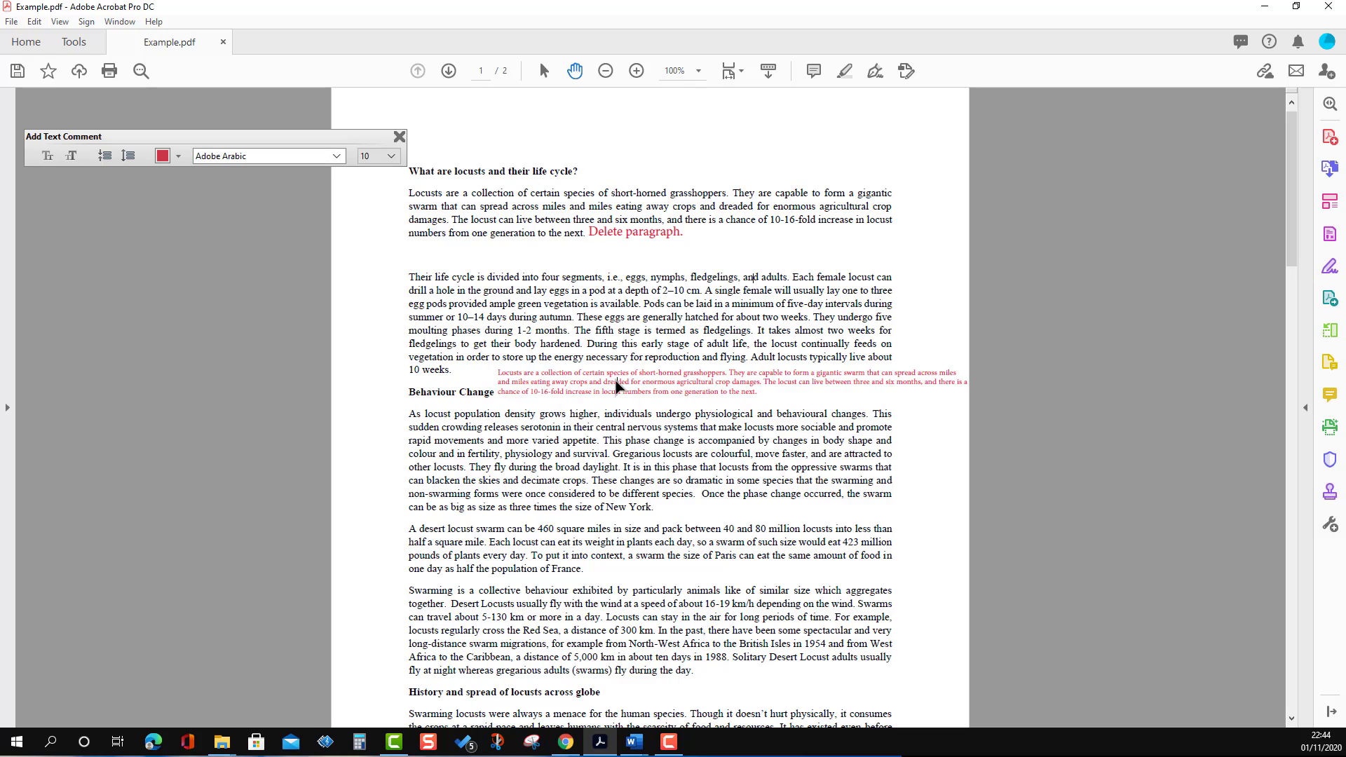
{"action": "left_click", "coordinate": [106, 155]}
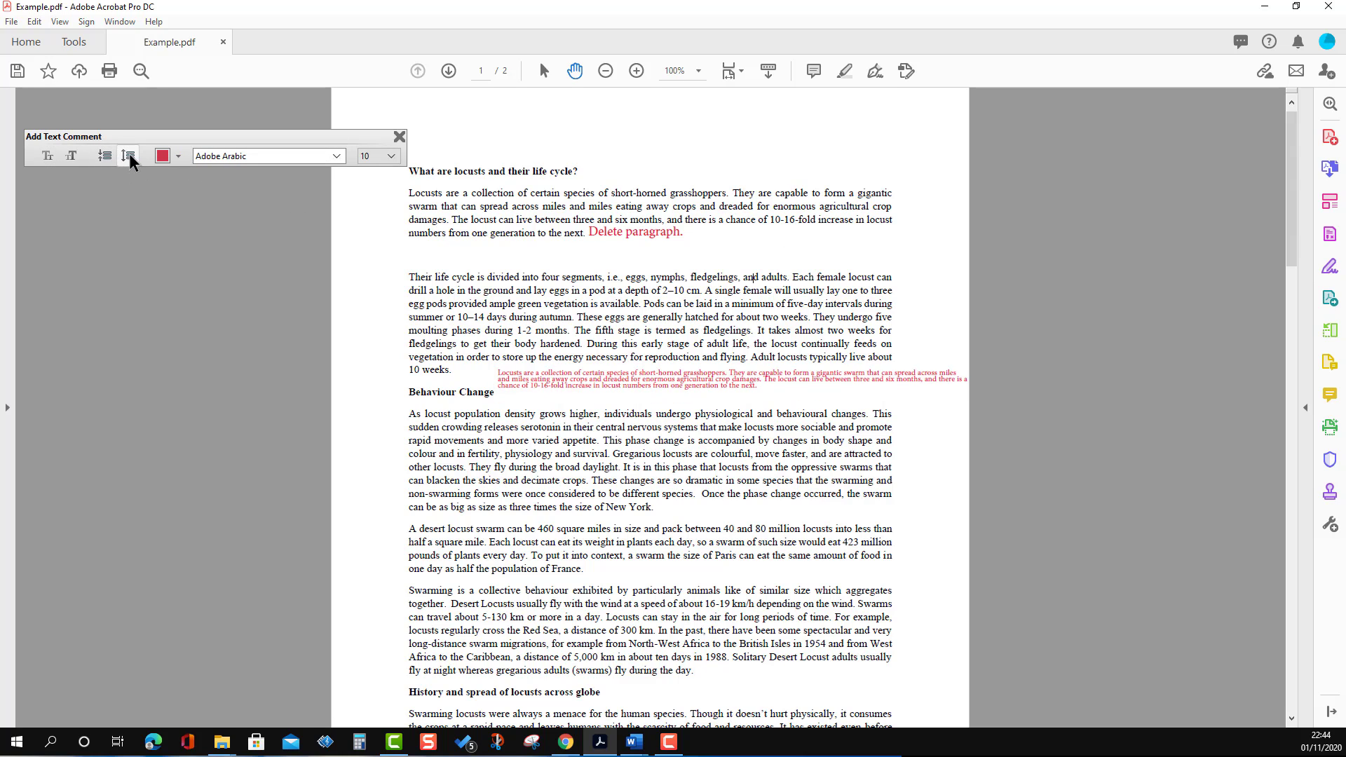
{"action": "left_click", "coordinate": [128, 156]}
{"action": "left_click", "coordinate": [157, 160]}
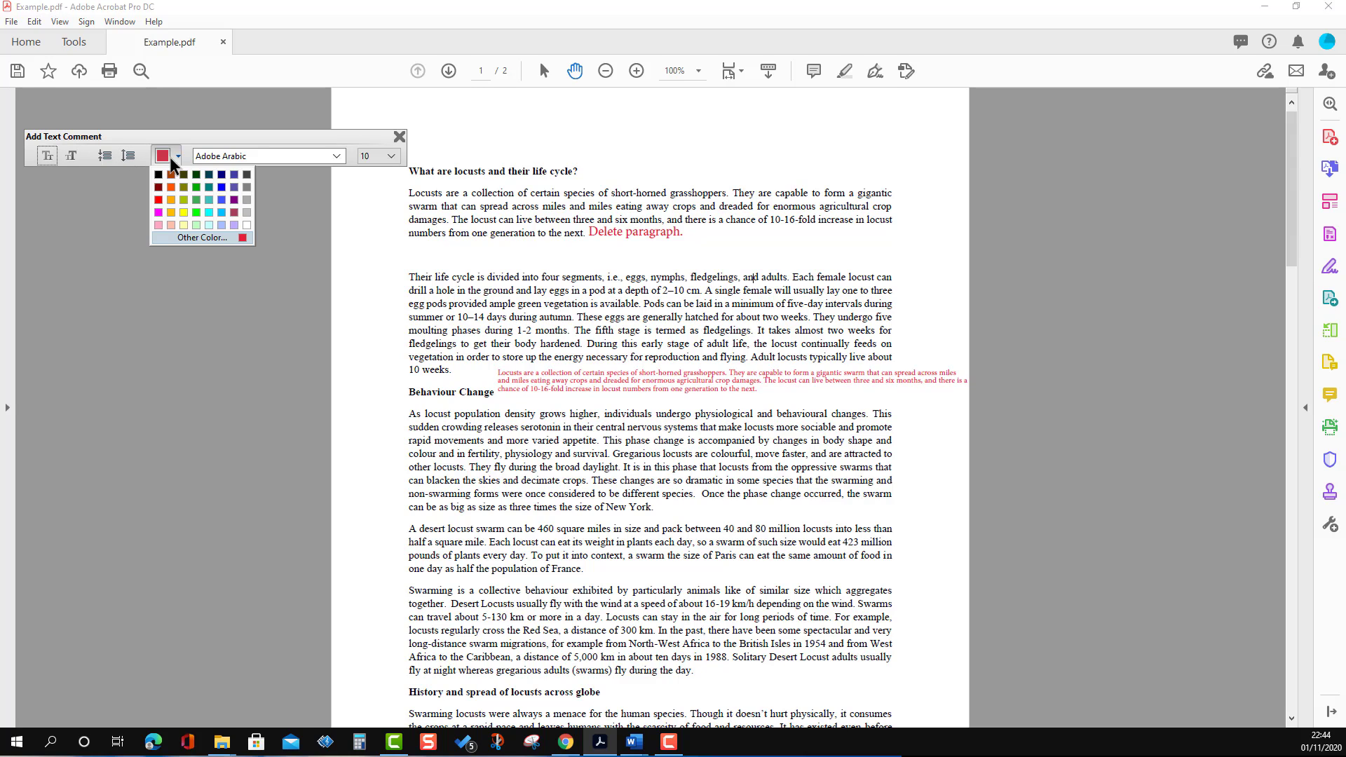
{"action": "left_click", "coordinate": [186, 192]}
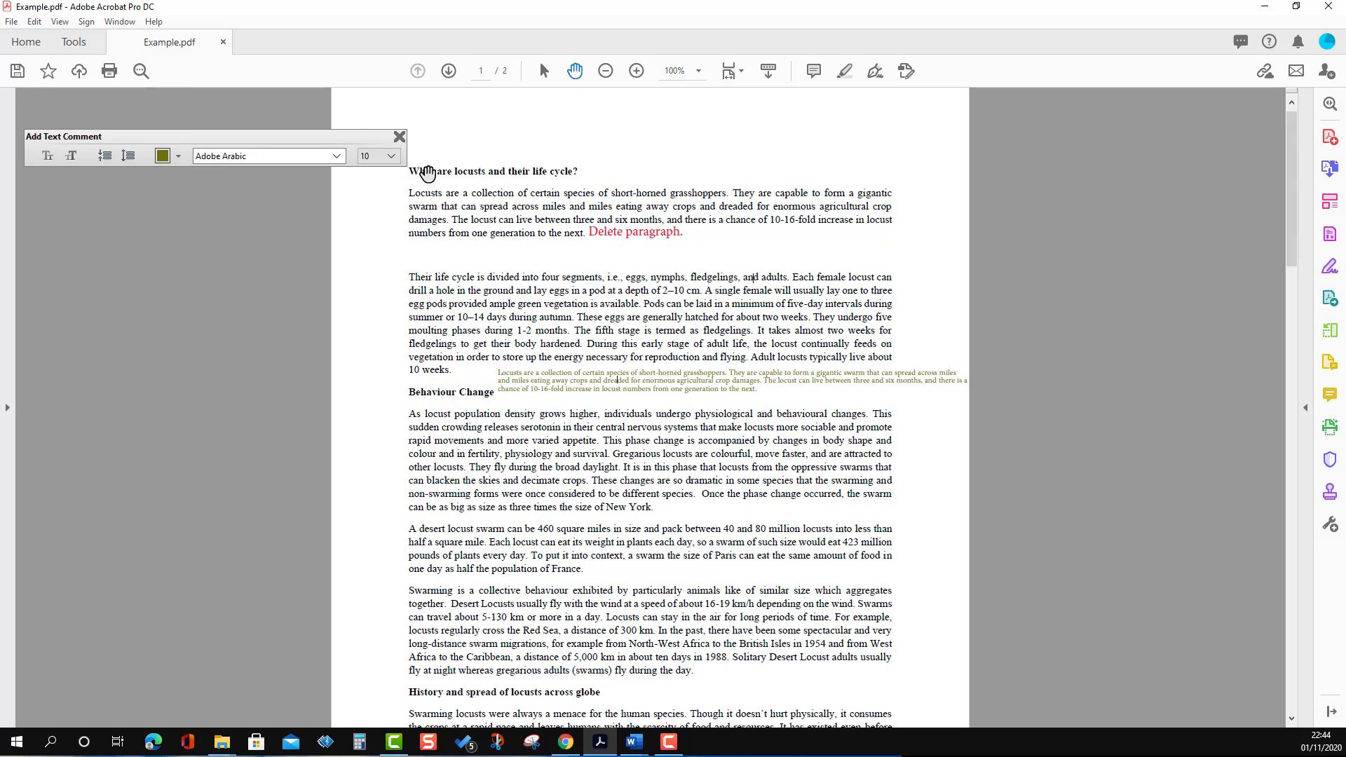